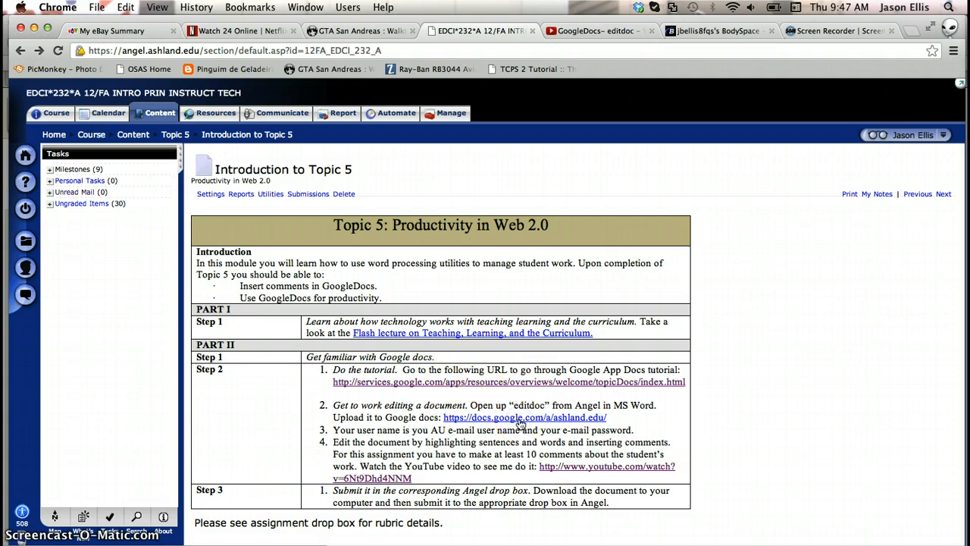
- Follow the Google Docs link from the assignment page and sign in with the university username and password
left_click(528, 418)
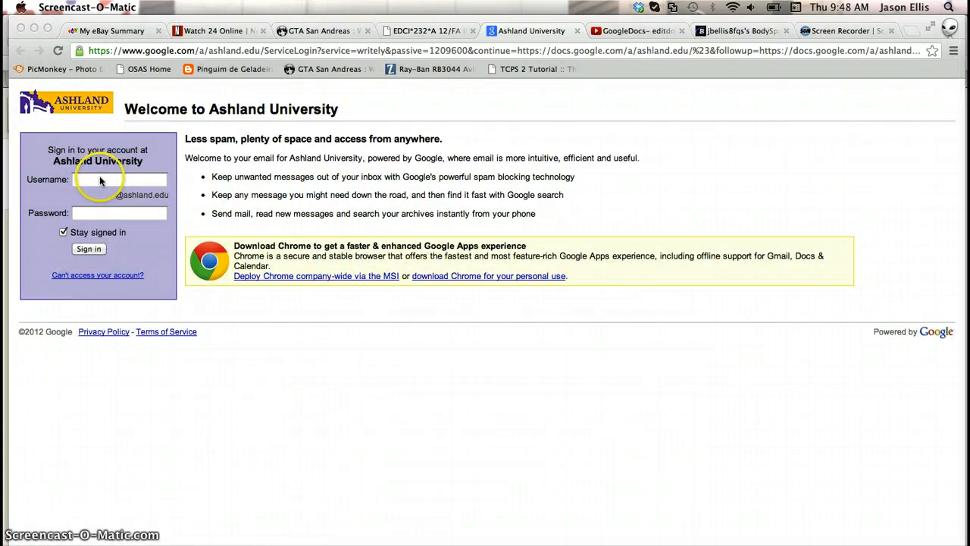
left_click(97, 179)
type("jbellis")
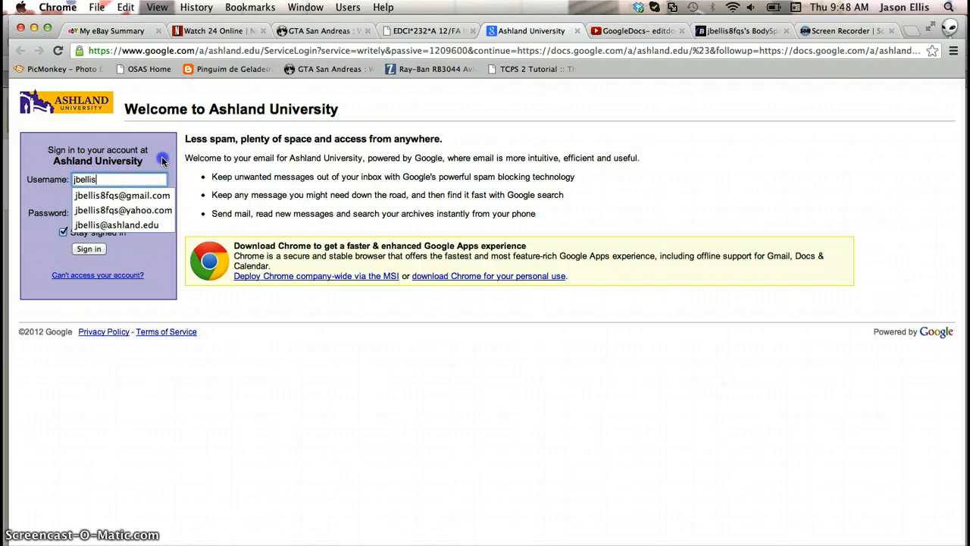
left_click(89, 213)
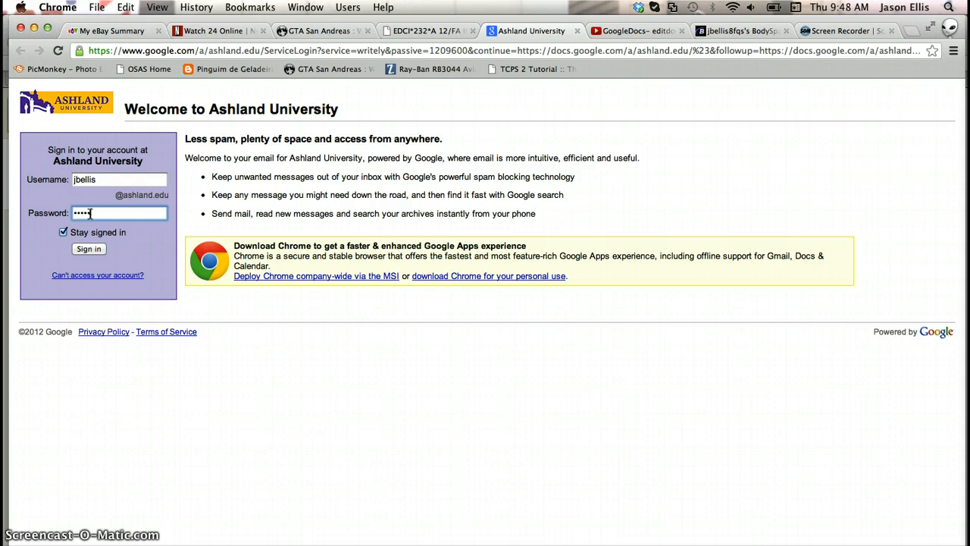
left_click(88, 248)
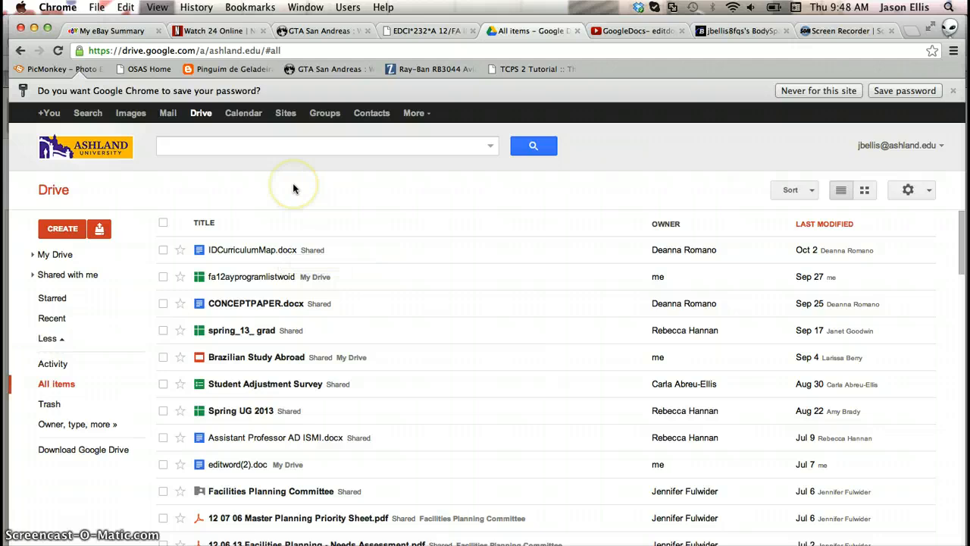
left_click(353, 274)
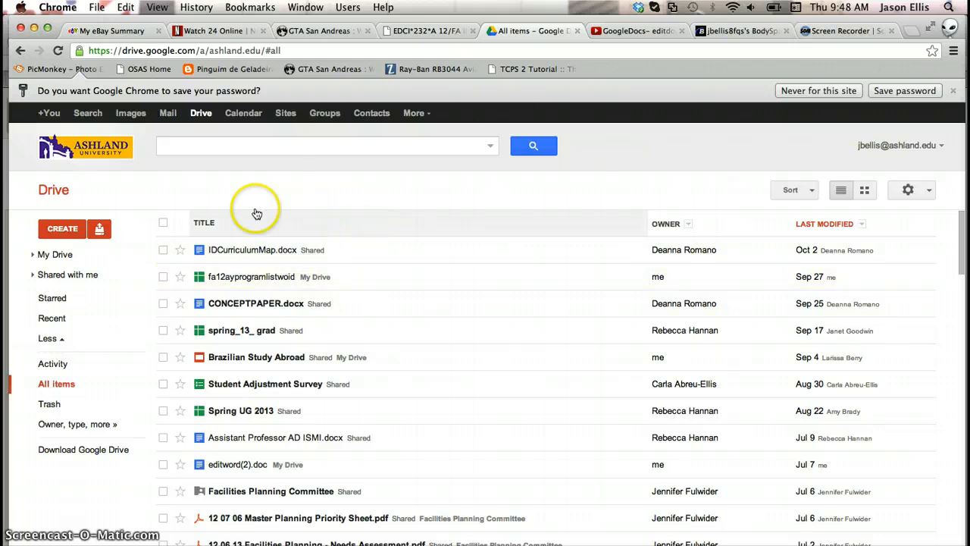
left_click(66, 228)
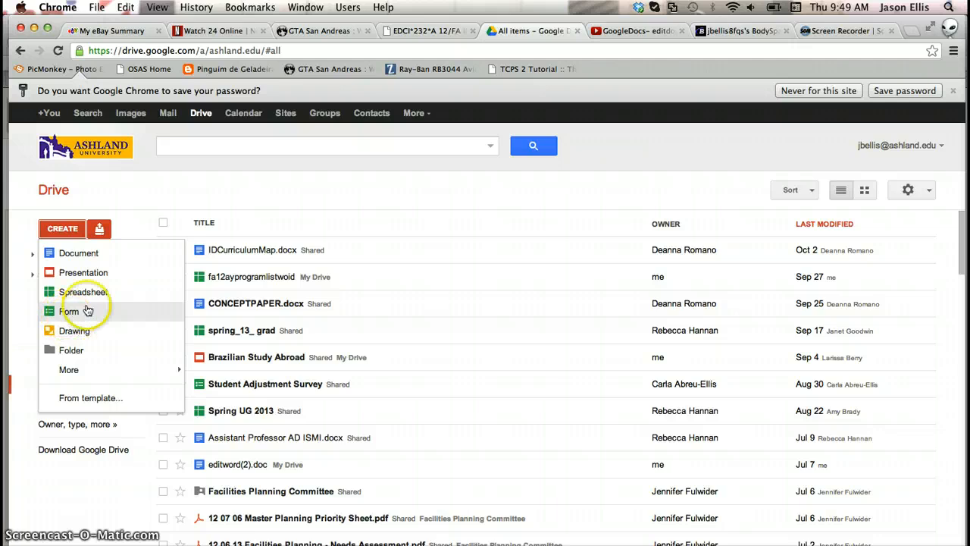
left_click(84, 199)
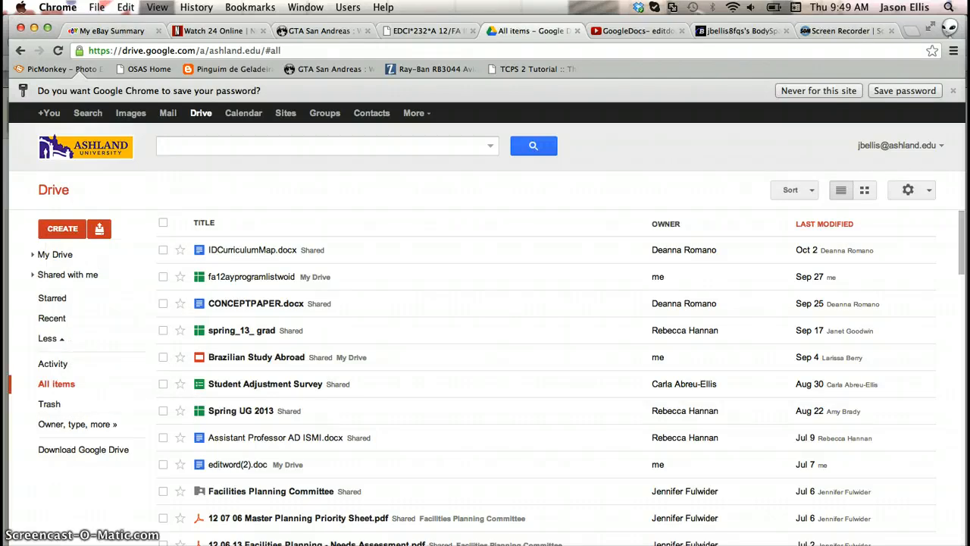
- Download editword.doc from the Topic 5 content folder of the course site and show the downloaded files
left_click(436, 31)
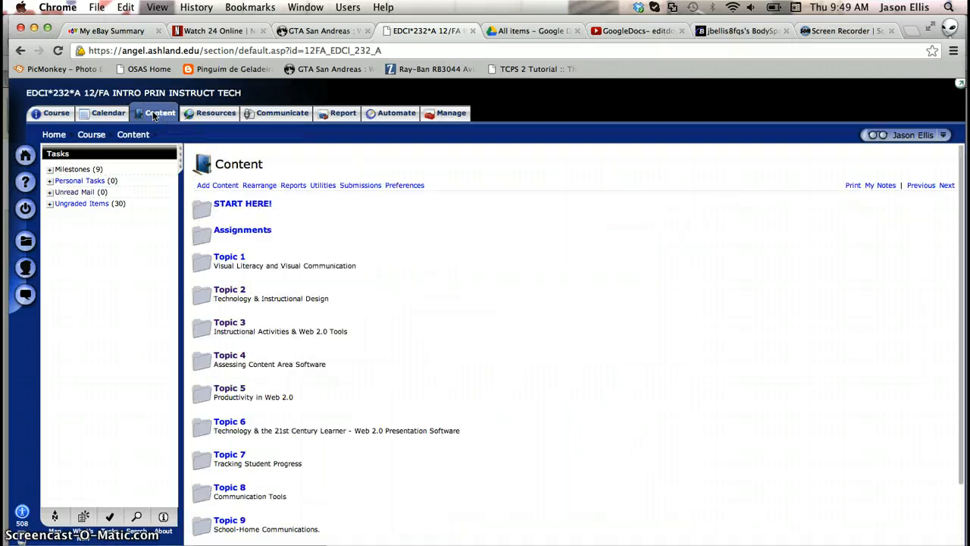
scroll(409, 218, "down", 2)
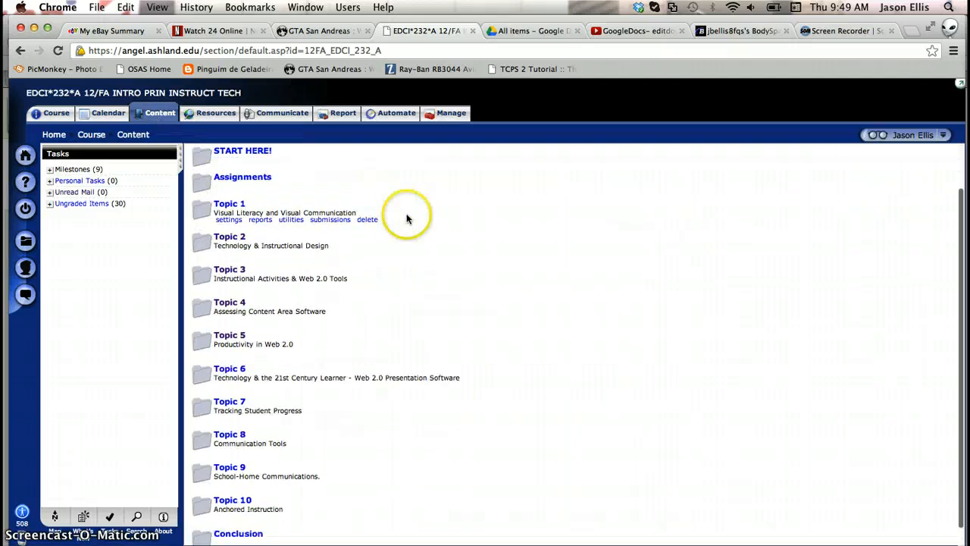
left_click(230, 335)
left_click(242, 275)
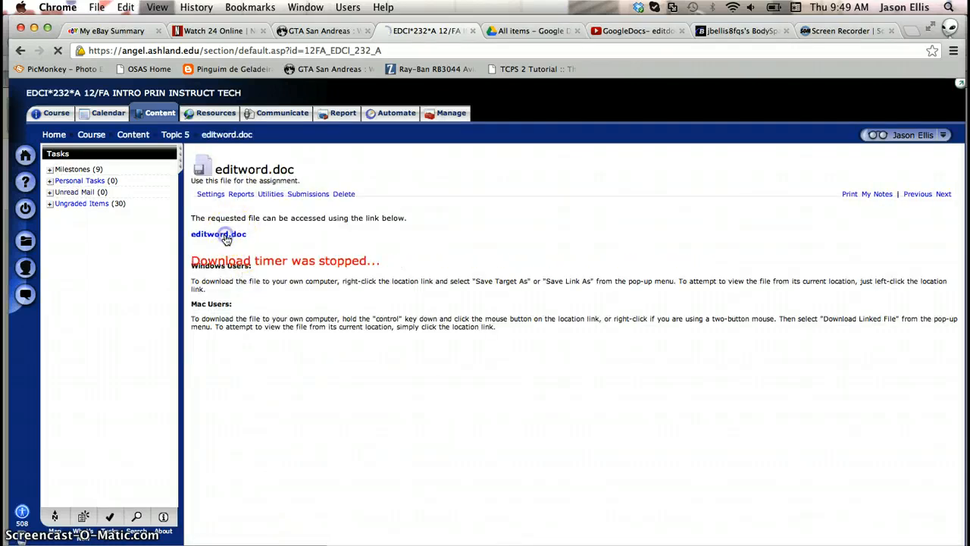
left_click(235, 237)
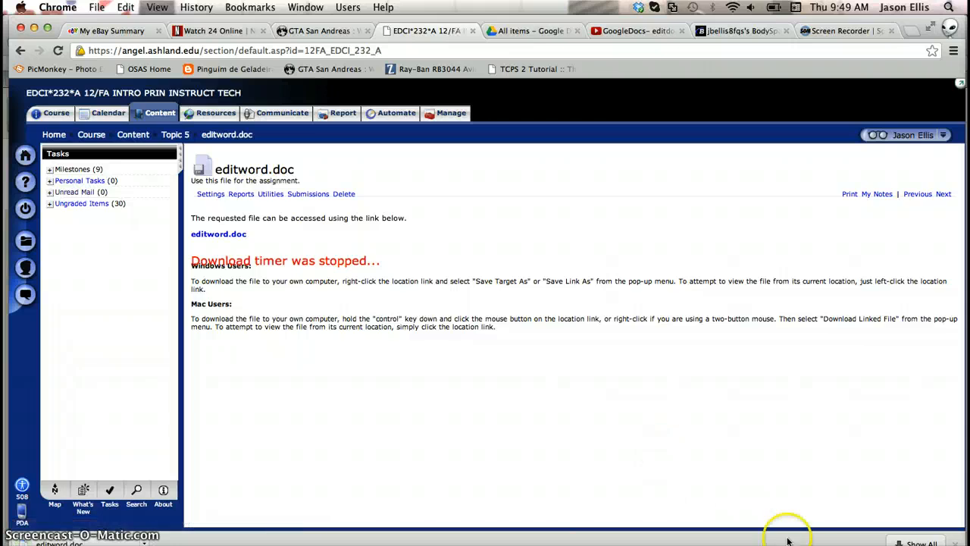
left_click(838, 545)
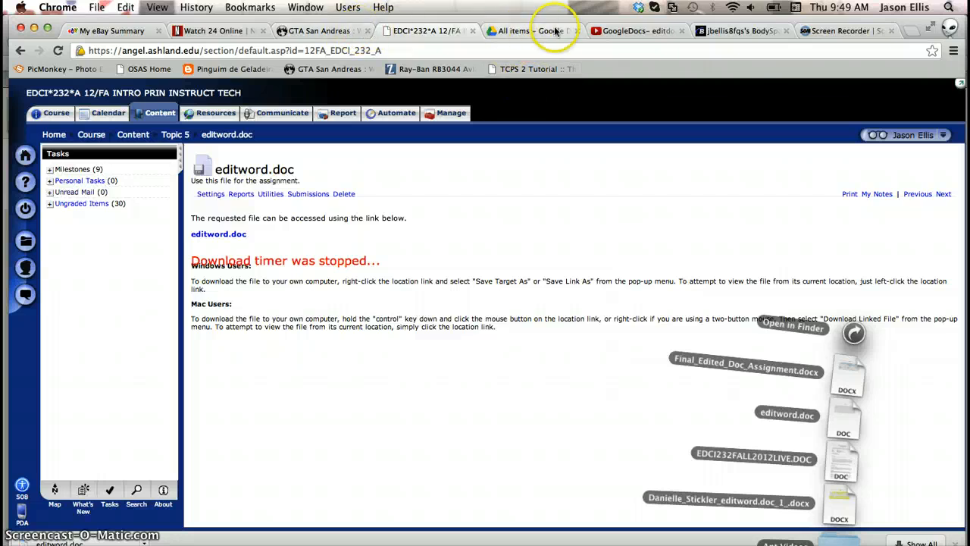
- Upload editword.doc from the Downloads folder to Drive
left_click(623, 30)
left_click(531, 30)
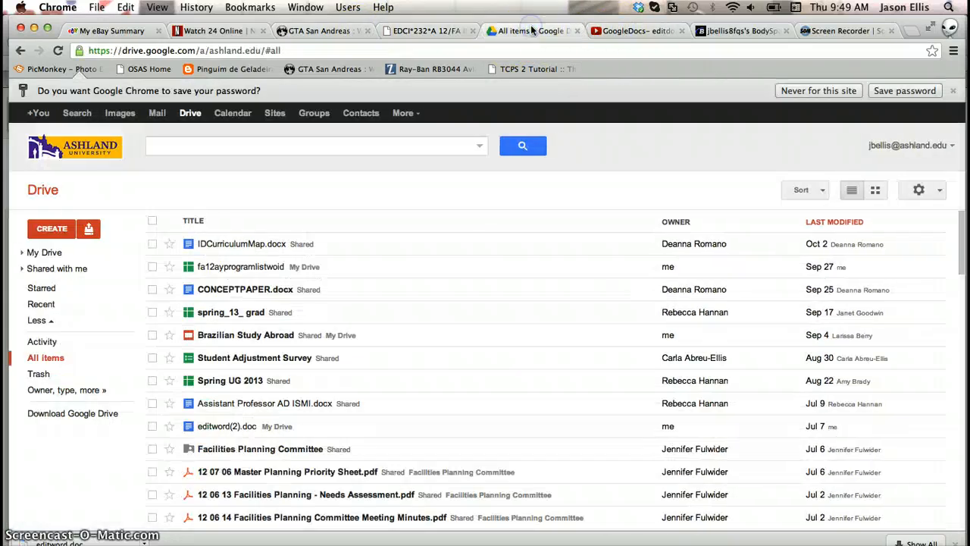
left_click(89, 231)
left_click(106, 251)
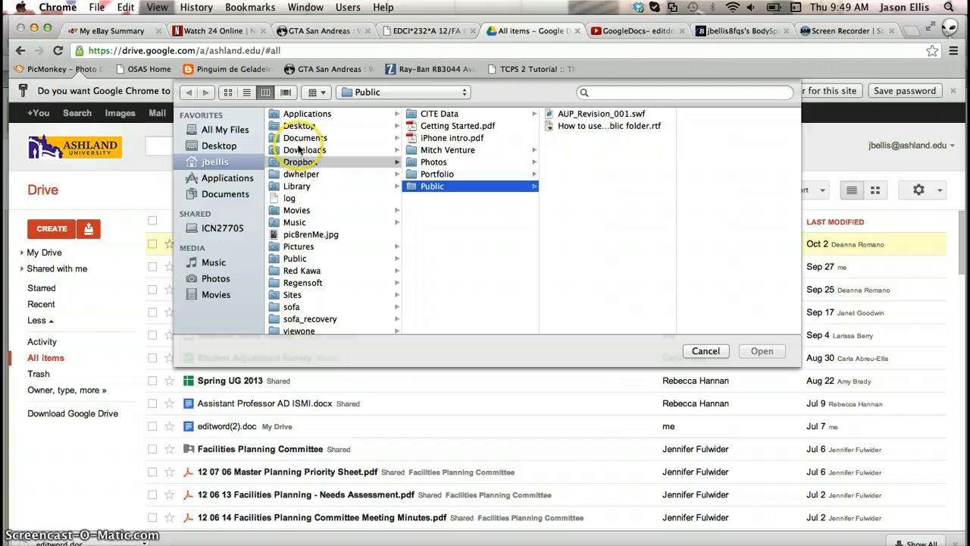
left_click(303, 150)
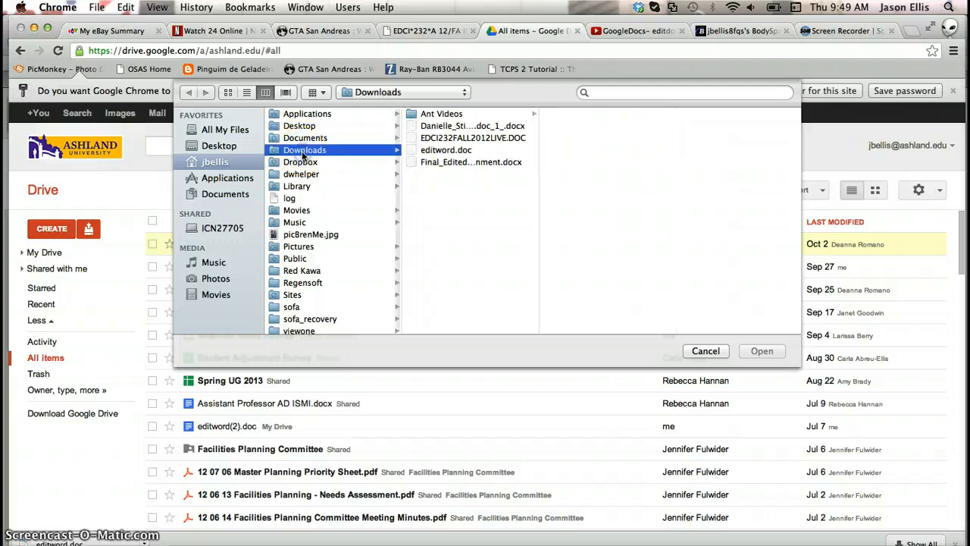
left_click(453, 154)
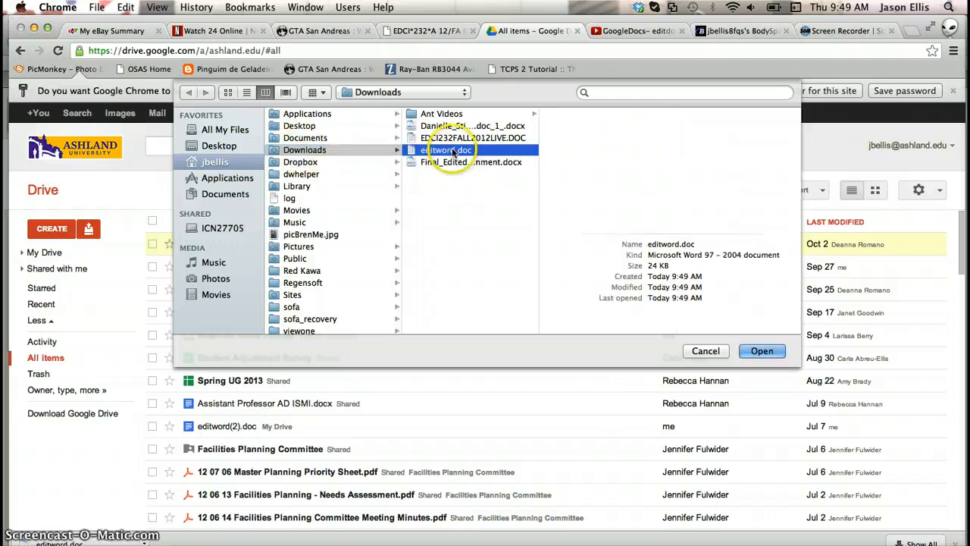
left_click(767, 349)
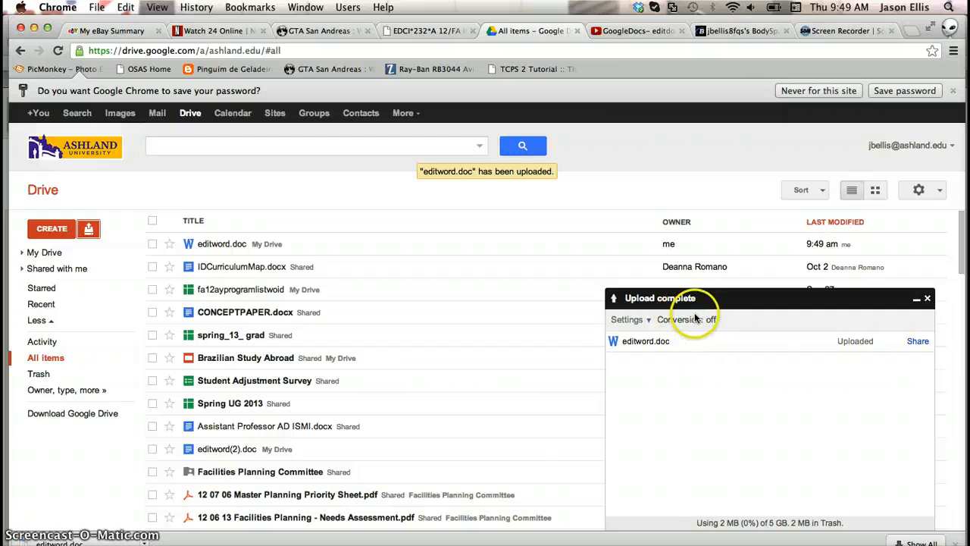
- Turn on converting uploaded files to Google Docs format and close the upload panel
left_click(650, 322)
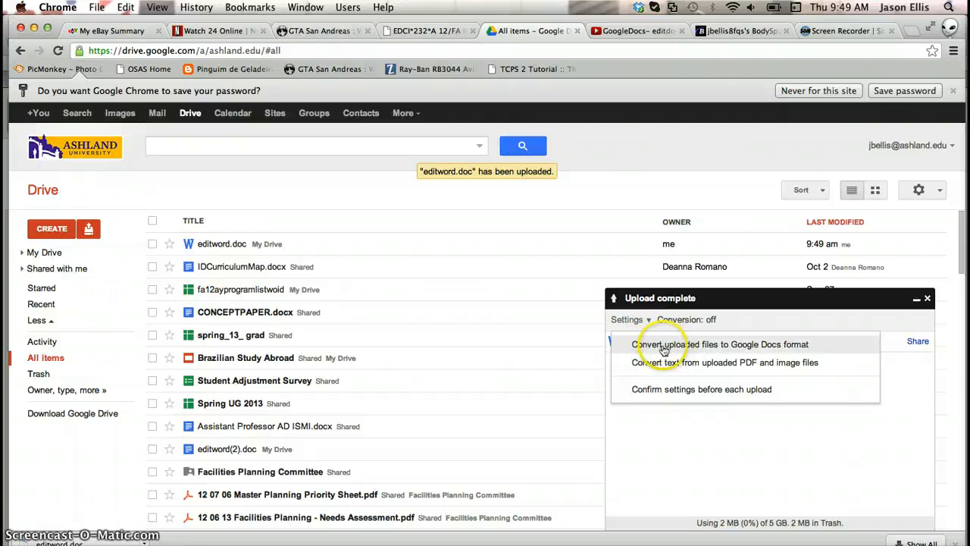
left_click(720, 346)
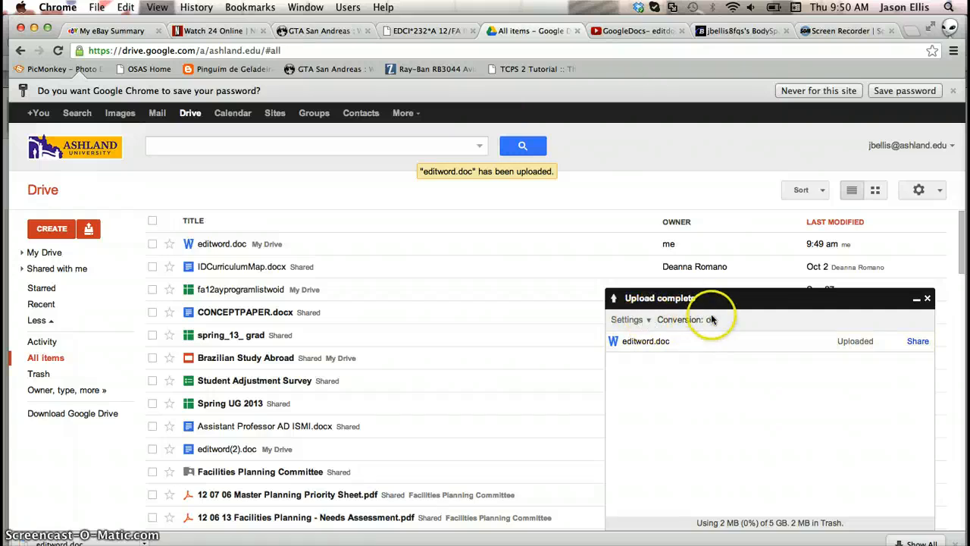
left_click(928, 299)
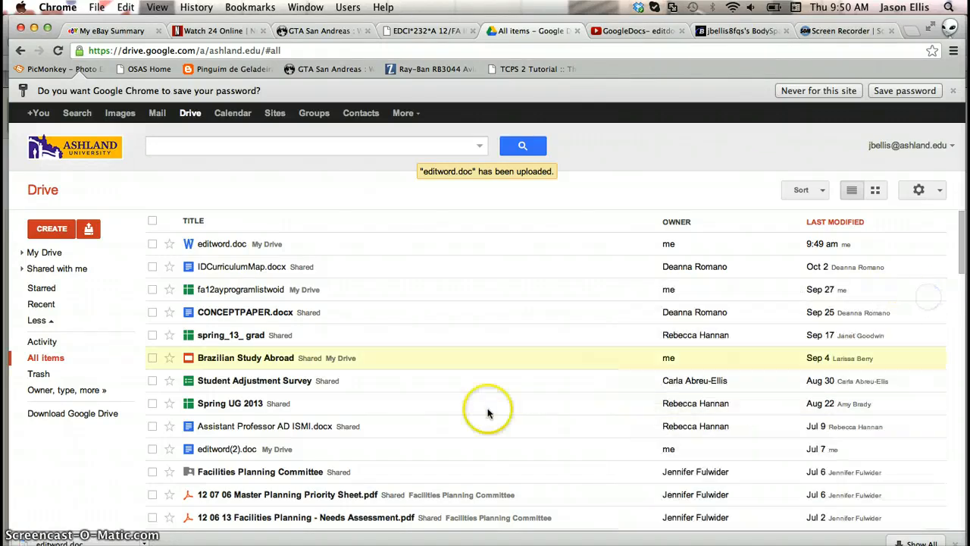
- Move the unconverted editword.doc upload to the Trash
left_click(153, 243)
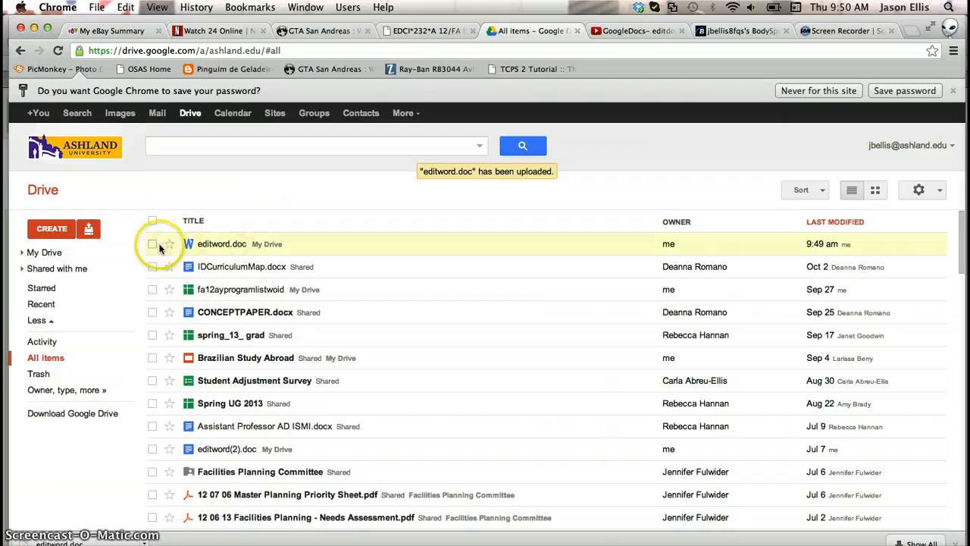
left_click(282, 191)
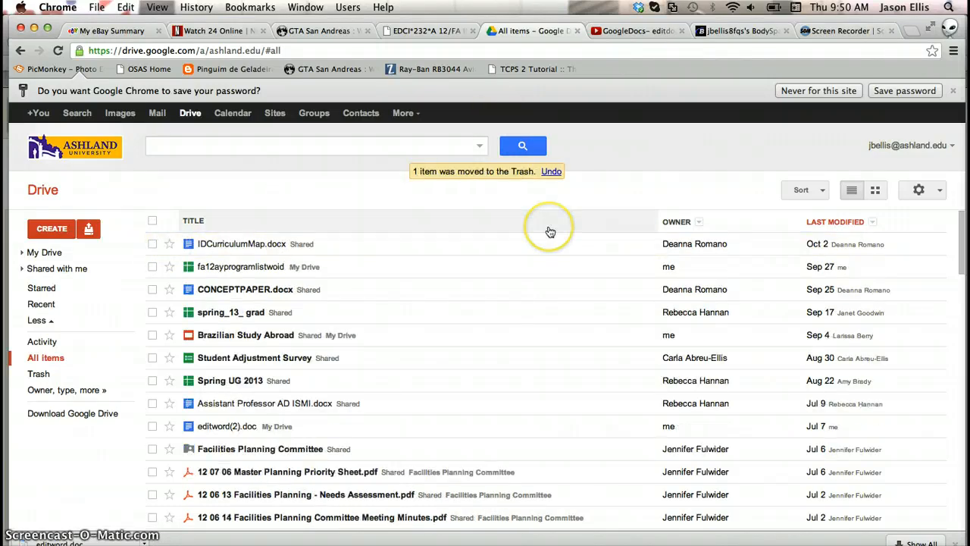
- Upload editword.doc from the Downloads folder again with conversion on, then close the upload panel
left_click(89, 231)
left_click(106, 251)
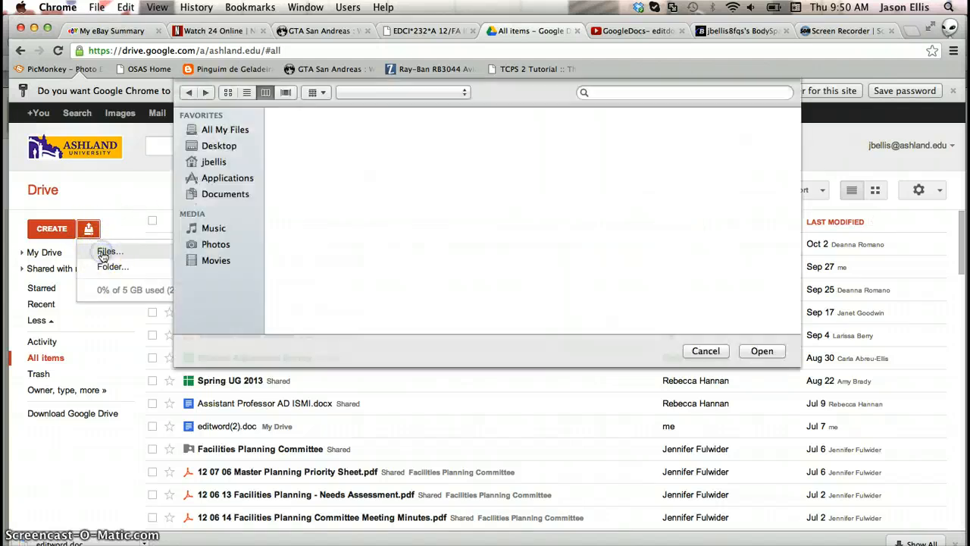
left_click(446, 150)
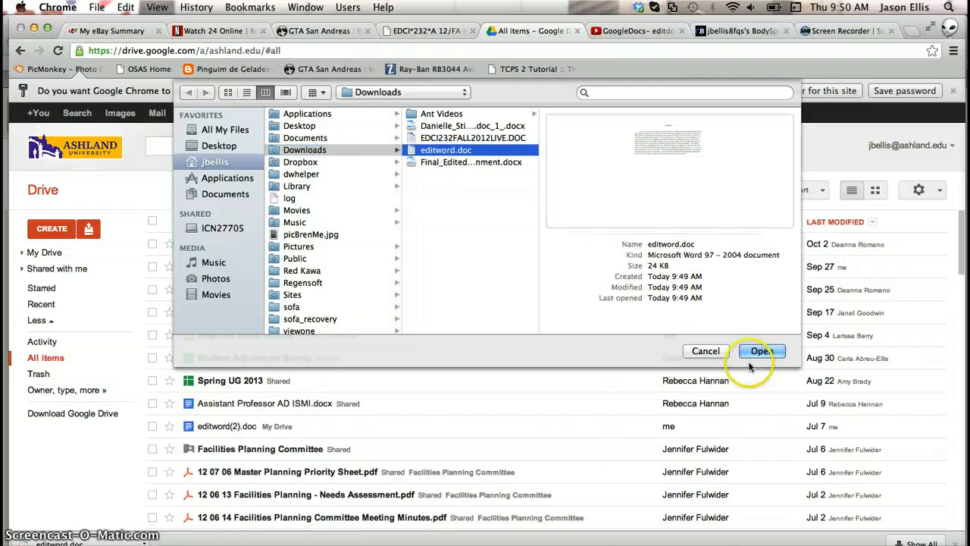
left_click(762, 351)
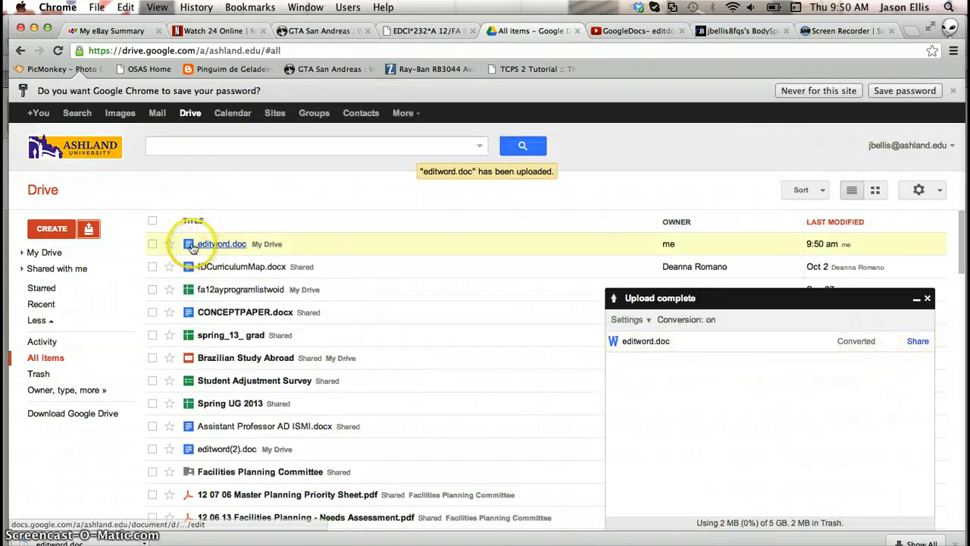
left_click(502, 355)
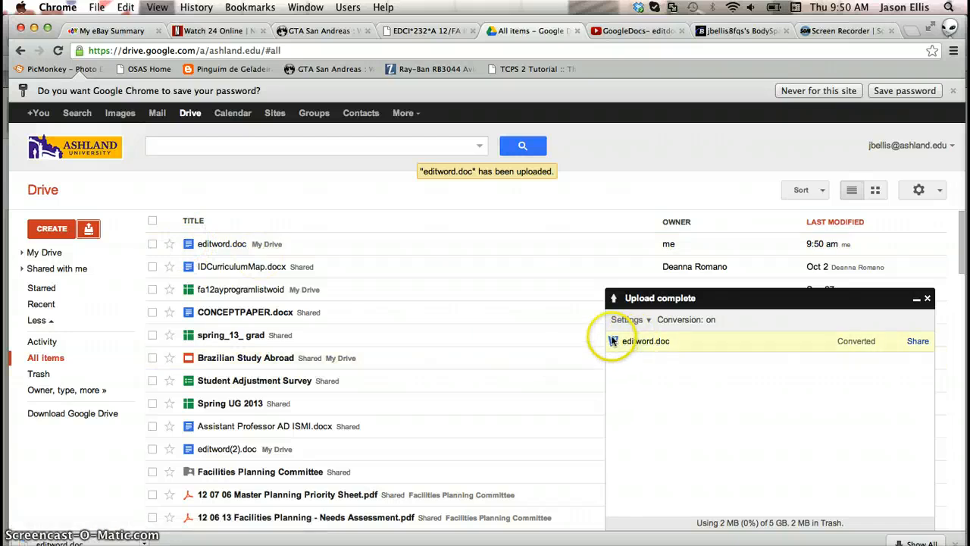
left_click(927, 298)
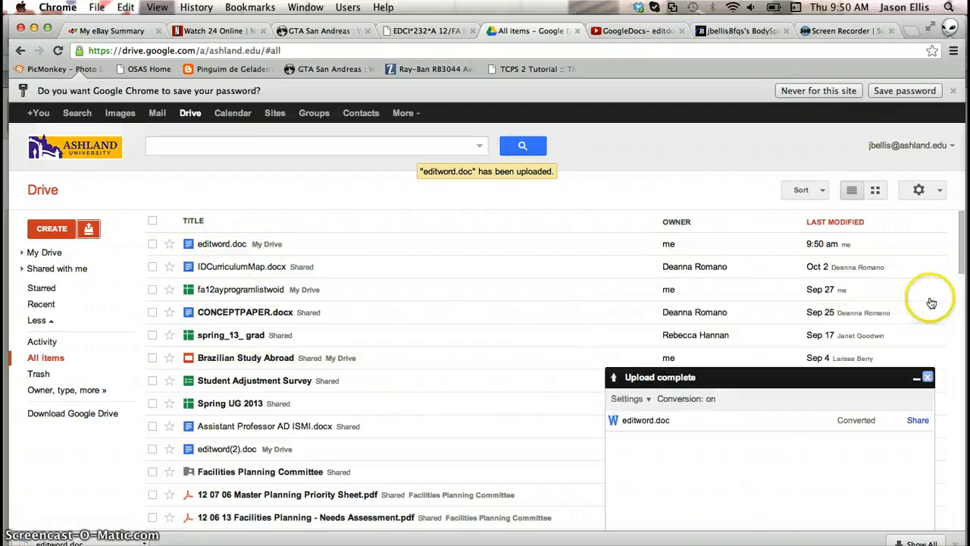
- Open the converted editword.doc document and look through each of its editor menus
left_click(218, 245)
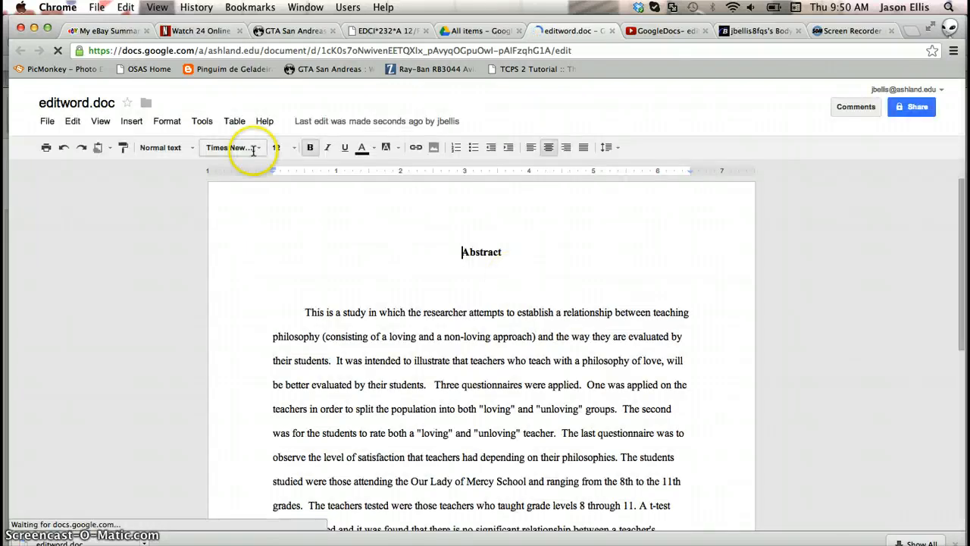
left_click(49, 123)
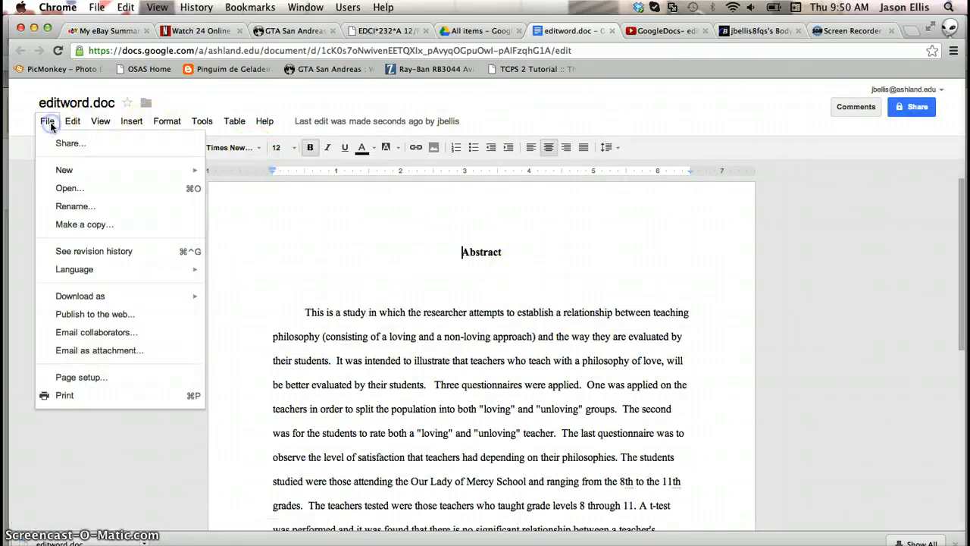
mouse_move(72, 126)
mouse_move(37, 124)
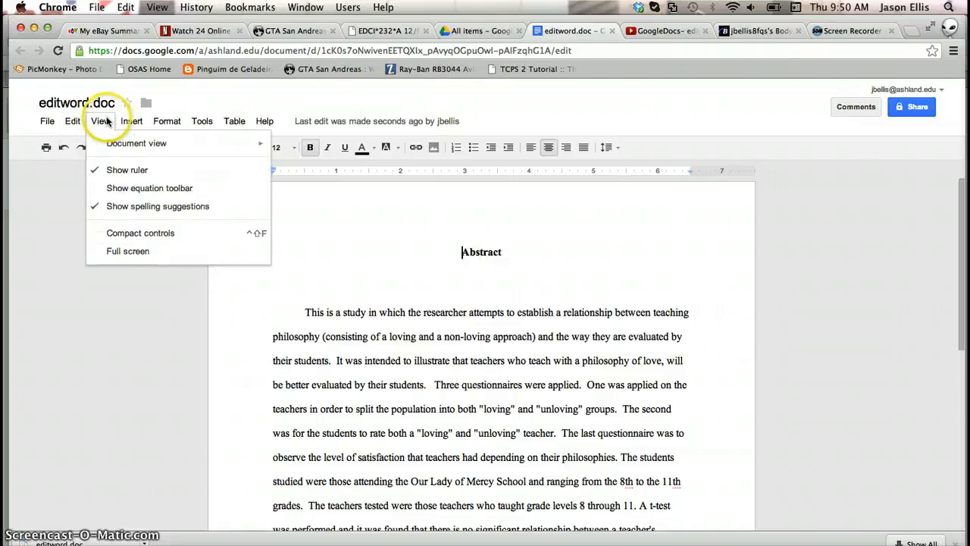
mouse_move(129, 121)
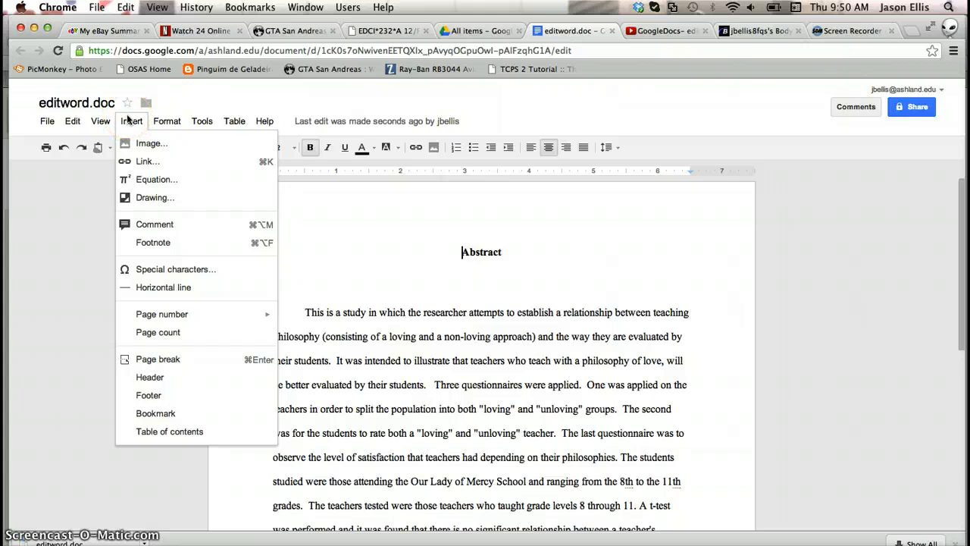
left_click(162, 121)
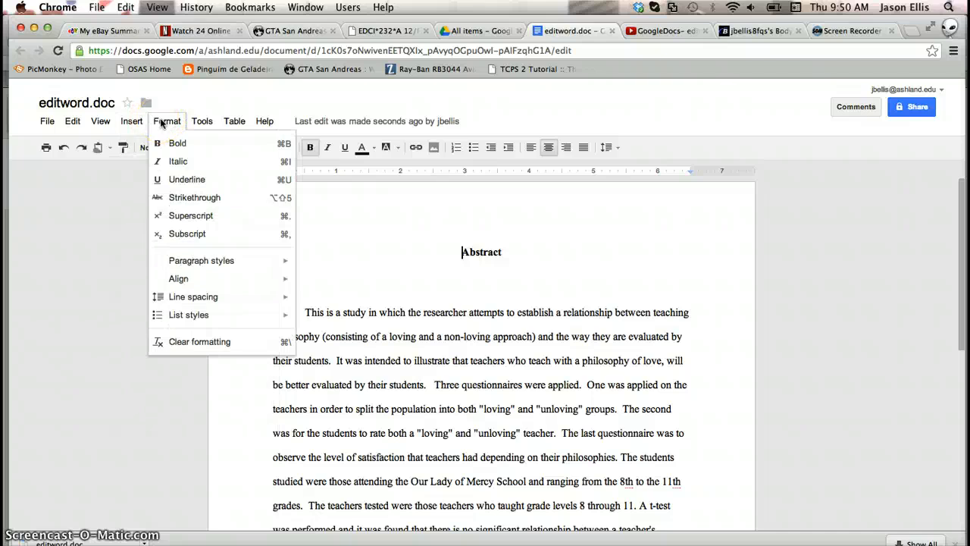
left_click(193, 122)
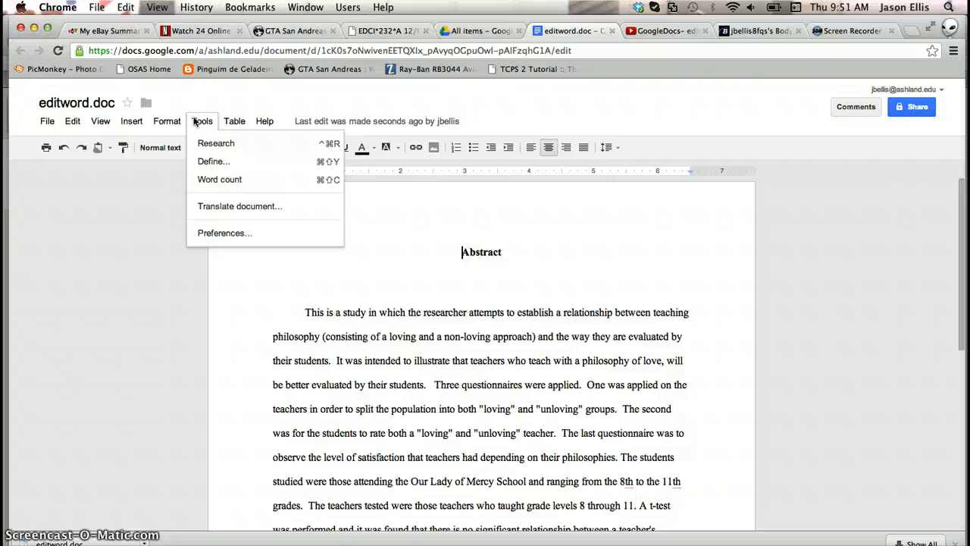
mouse_move(229, 119)
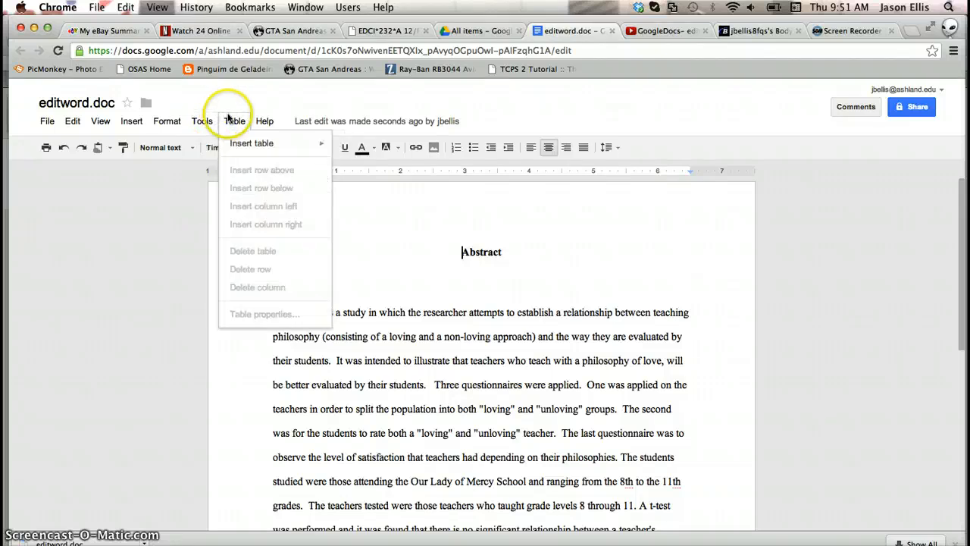
left_click(235, 97)
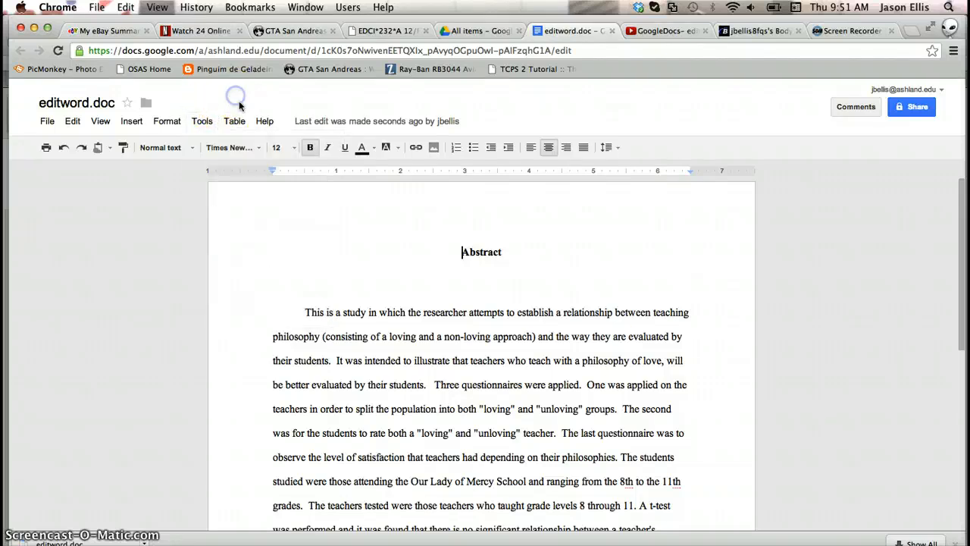
- Add the comment "please define" to the phrase "(consisting of a loving and a non-loving approach)" in the abstract
scroll(621, 351, "down", 2)
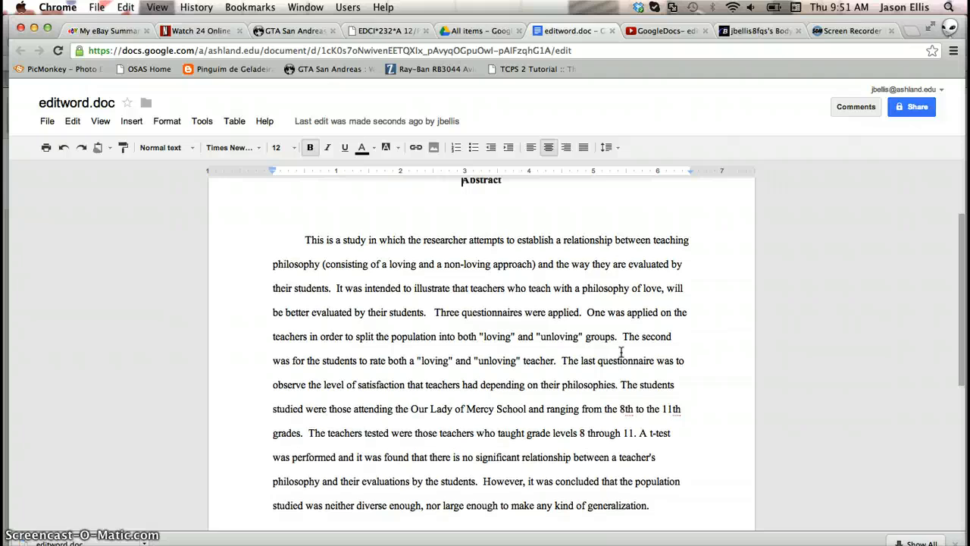
scroll(621, 351, "down", 5)
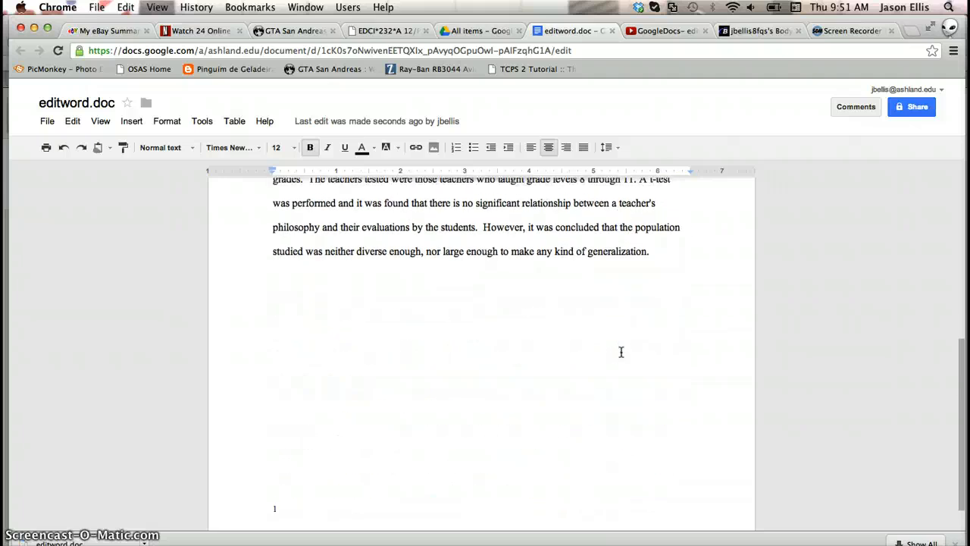
scroll(621, 352, "up", 6)
scroll(621, 352, "down", 1)
scroll(620, 352, "down", 1)
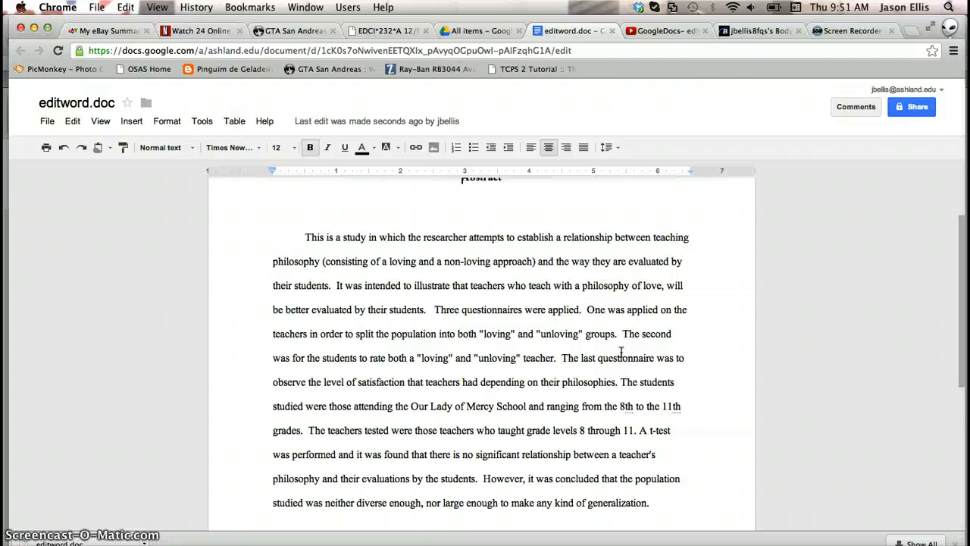
double_click(323, 261)
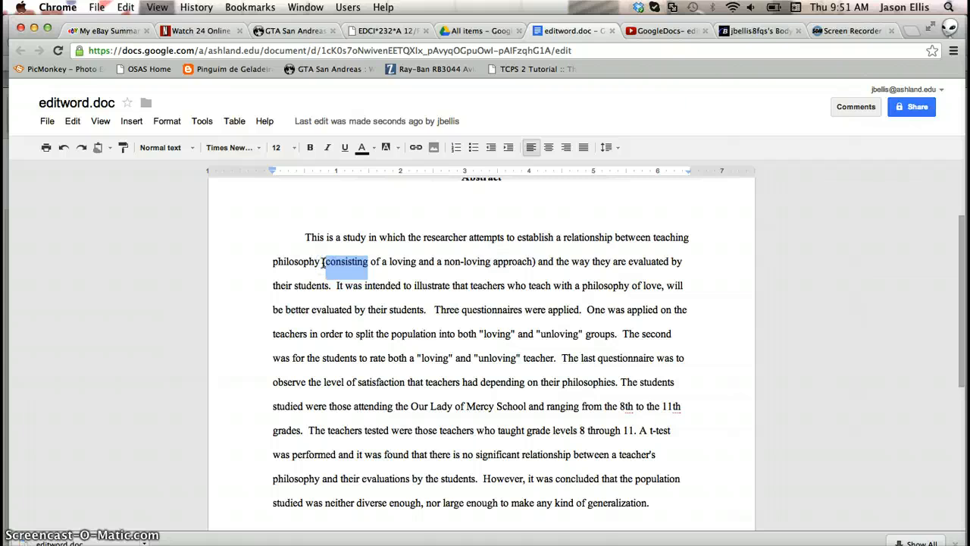
left_click_drag(323, 263, 540, 263)
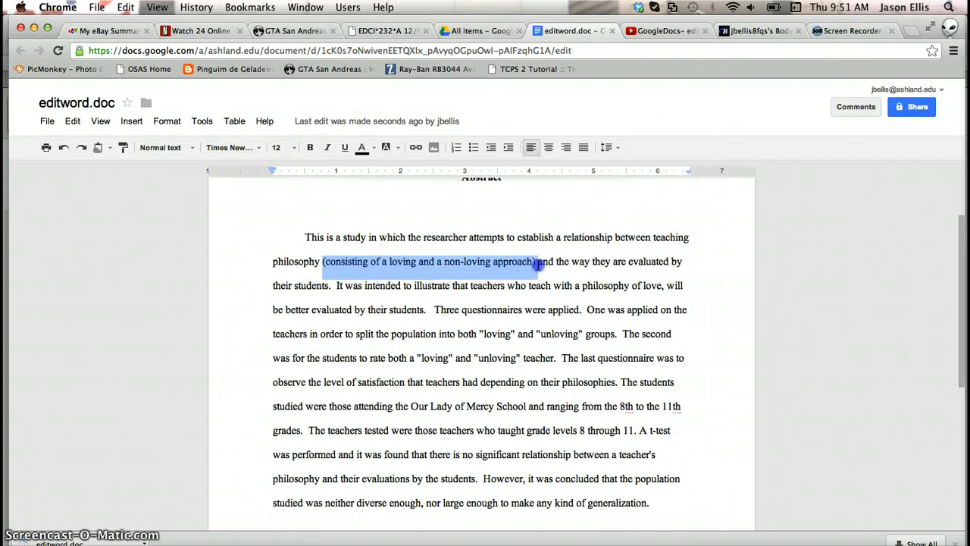
right_click(494, 262)
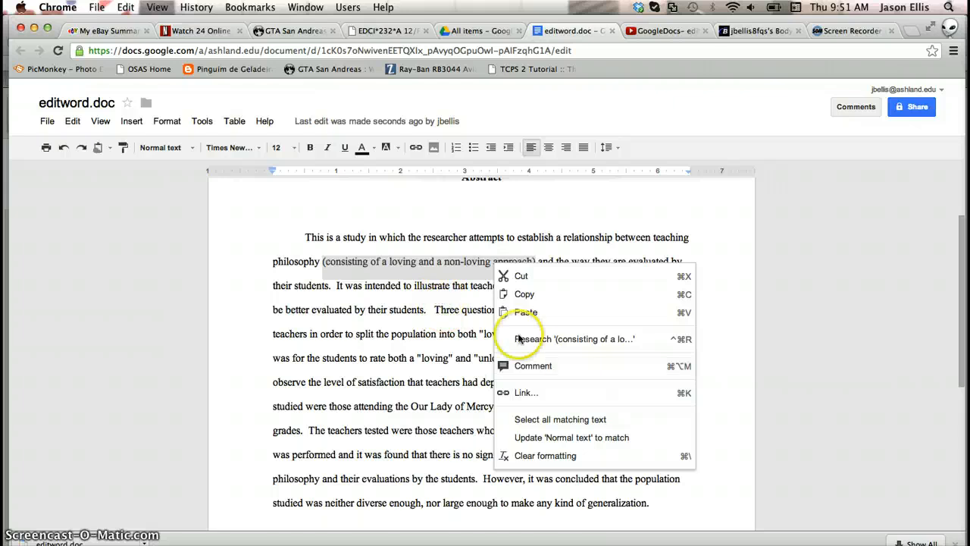
left_click(570, 367)
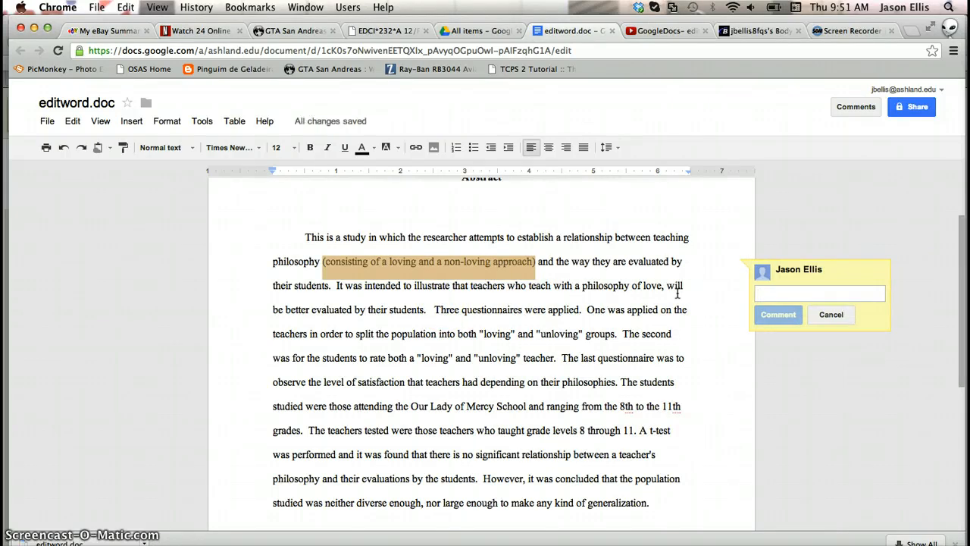
type("pl")
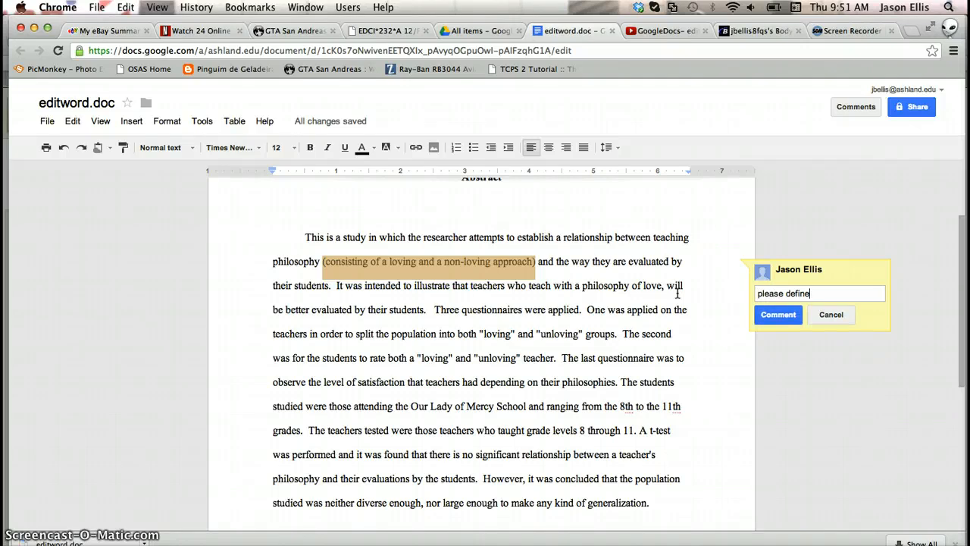
type("ease define")
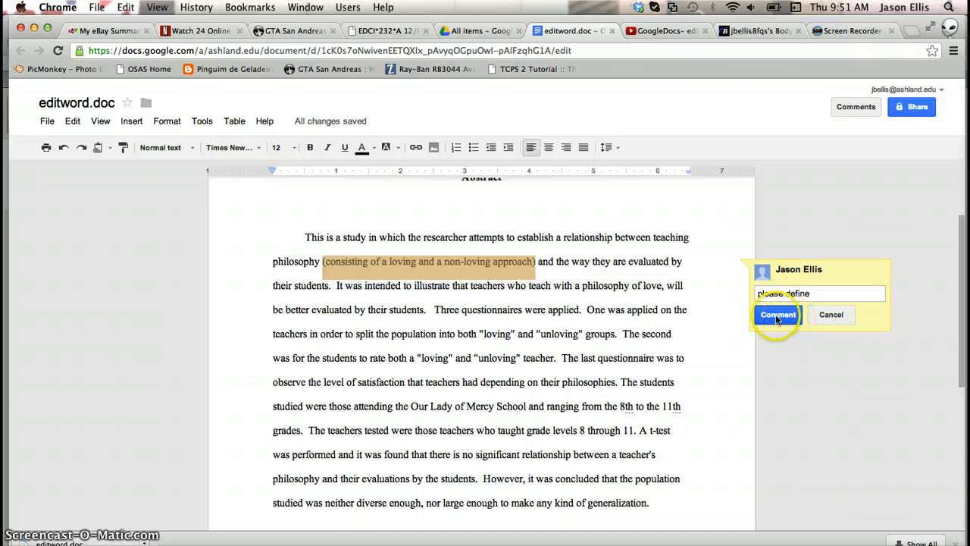
left_click(777, 314)
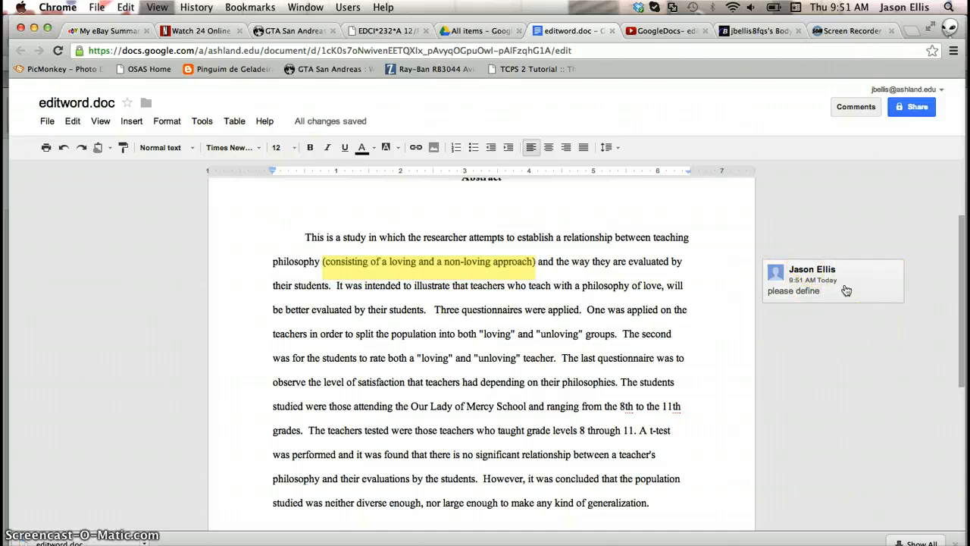
left_click(808, 216)
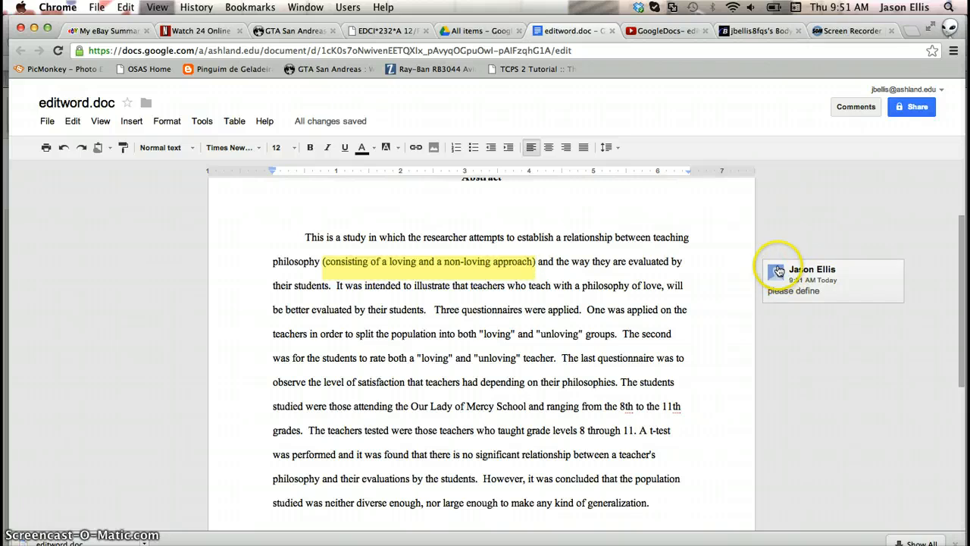
left_click(778, 259)
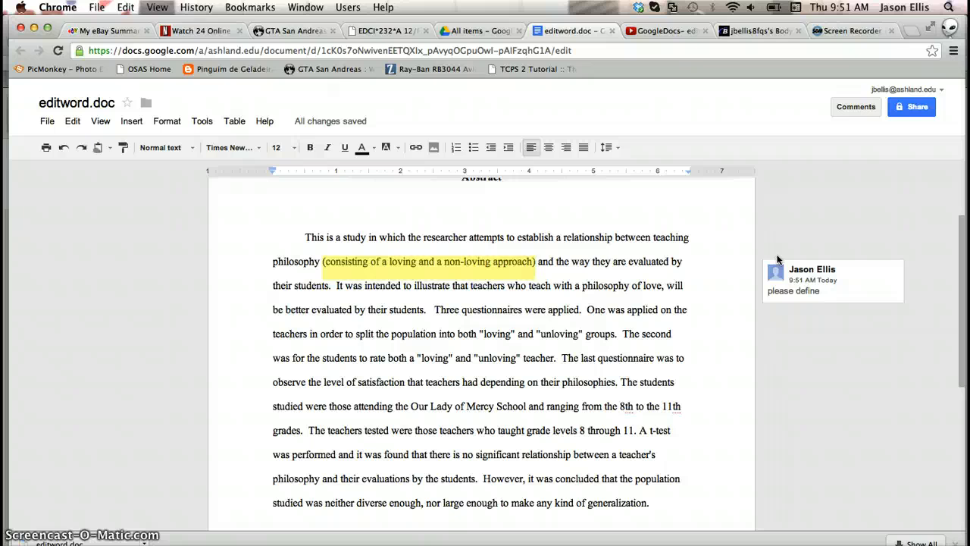
left_click(799, 217)
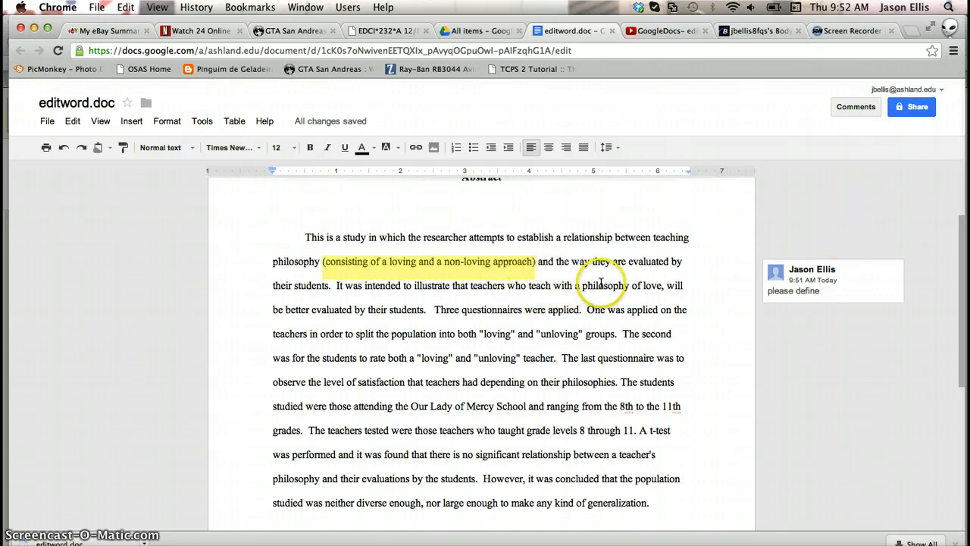
- Add the comment "What is this?" to the phrase "philosophy of love"
left_click_drag(583, 288, 662, 282)
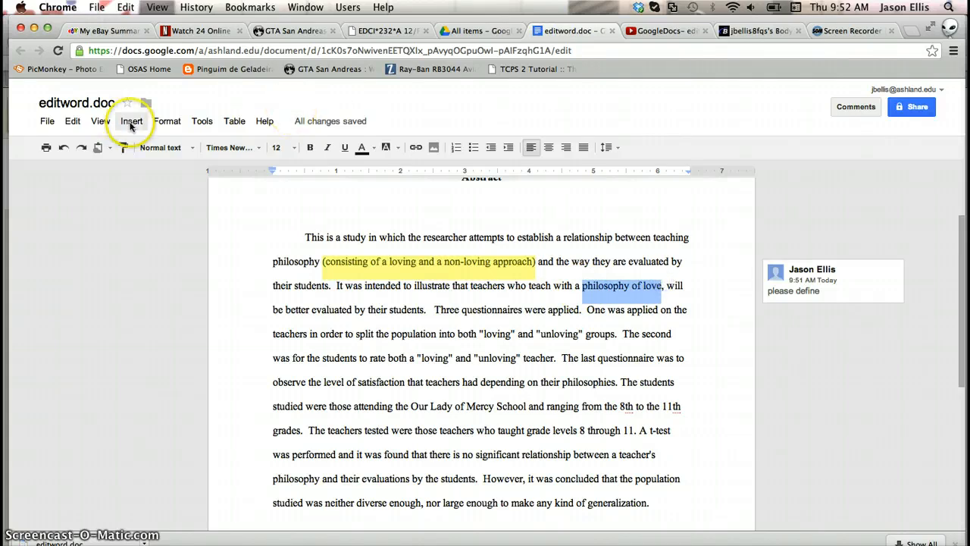
left_click(131, 122)
left_click(148, 224)
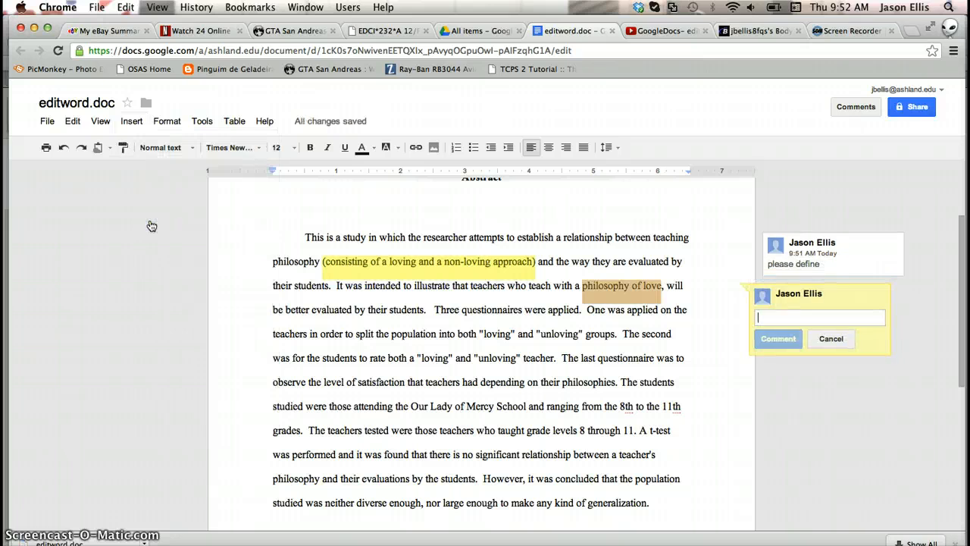
type("wh")
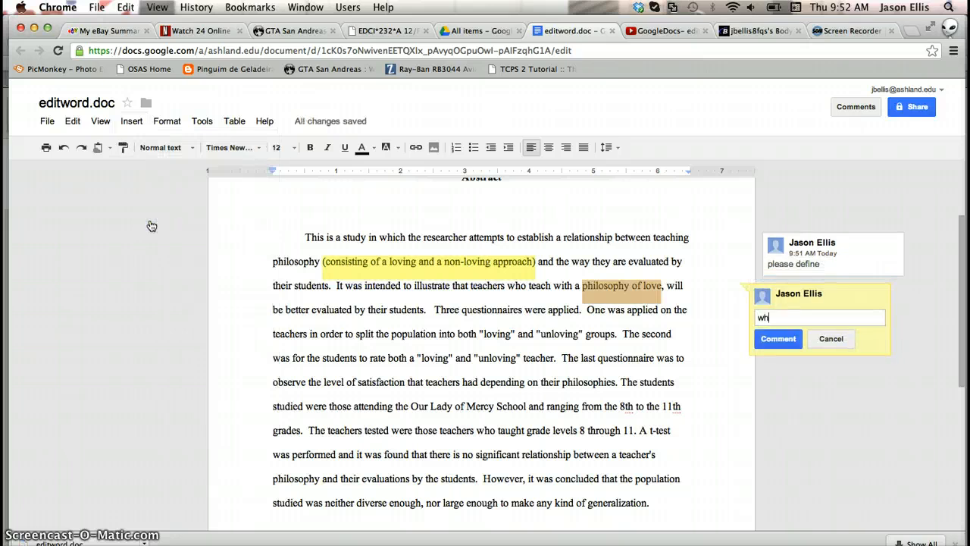
key("BackSpace")
key("BackSpace")
type("Wh")
left_click(779, 341)
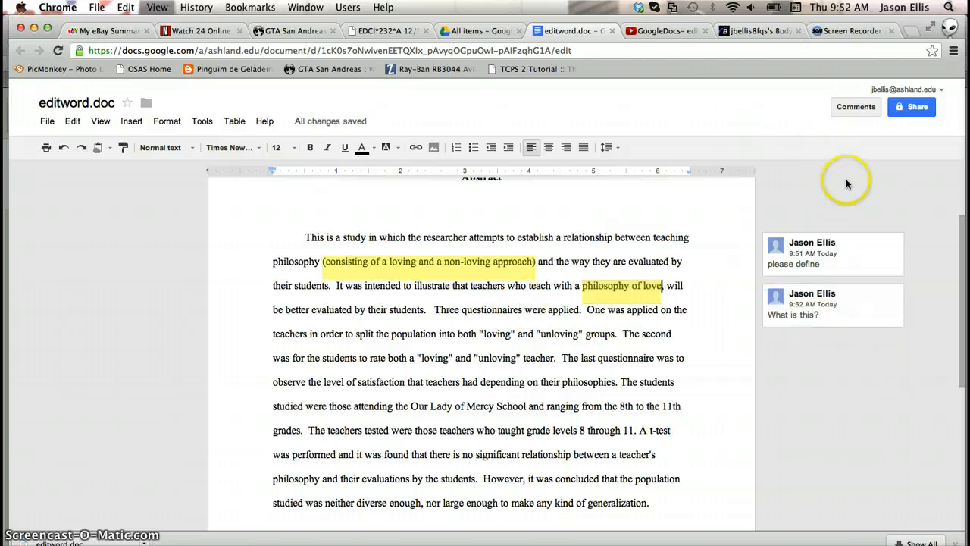
- Try to share the document with a colleague found by name, with edit access
left_click(916, 111)
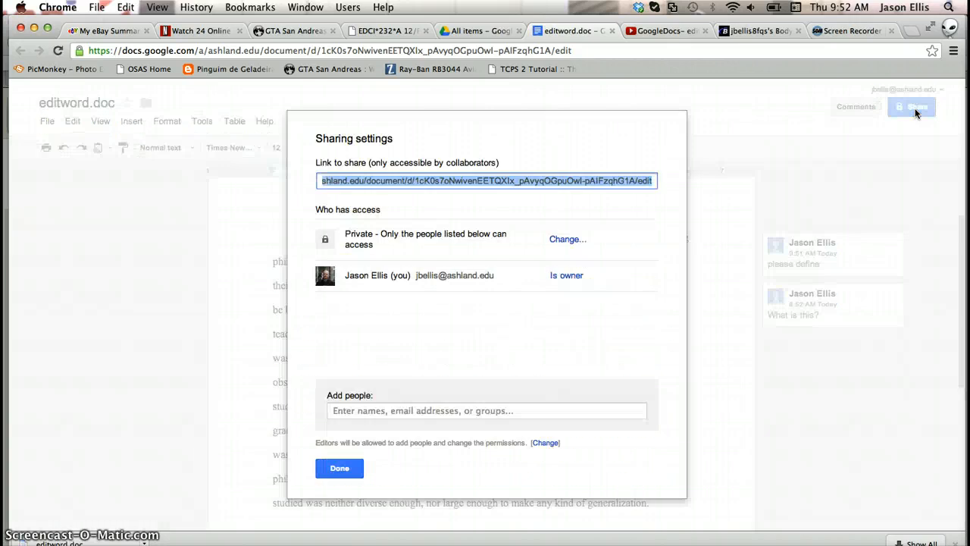
left_click(384, 417)
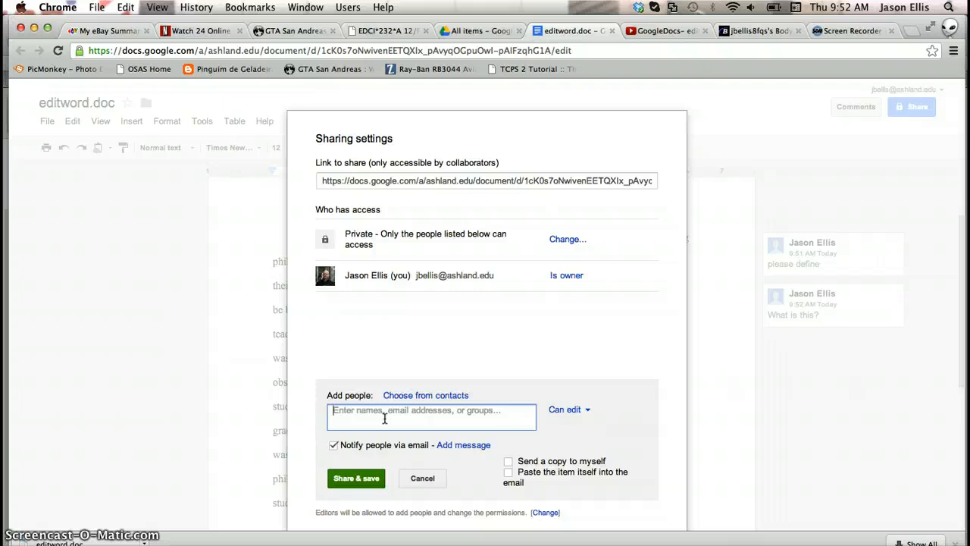
type("deanna")
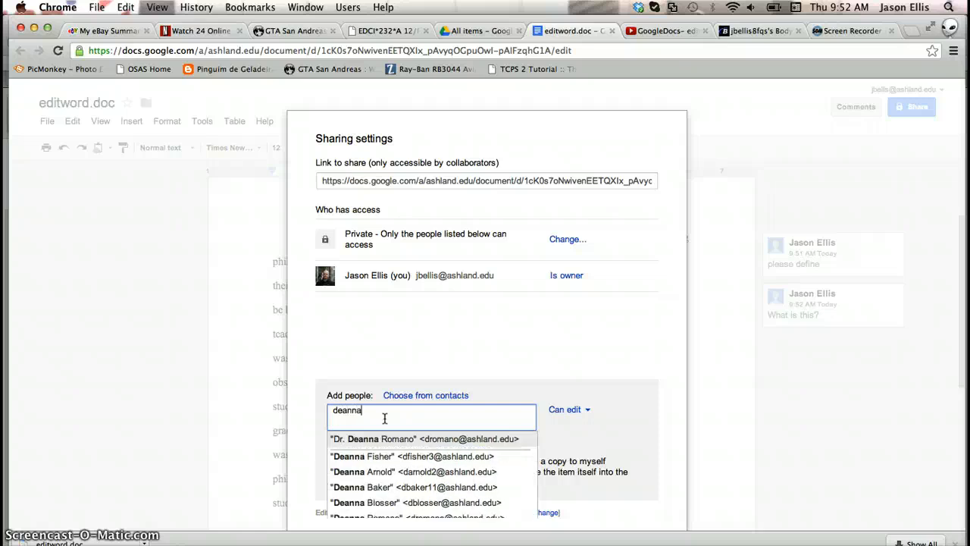
left_click(453, 440)
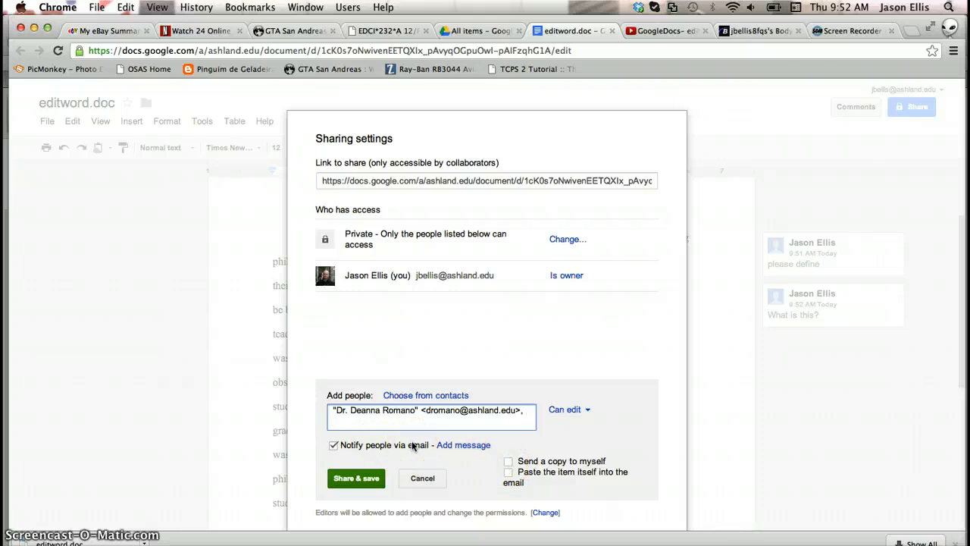
left_click(355, 479)
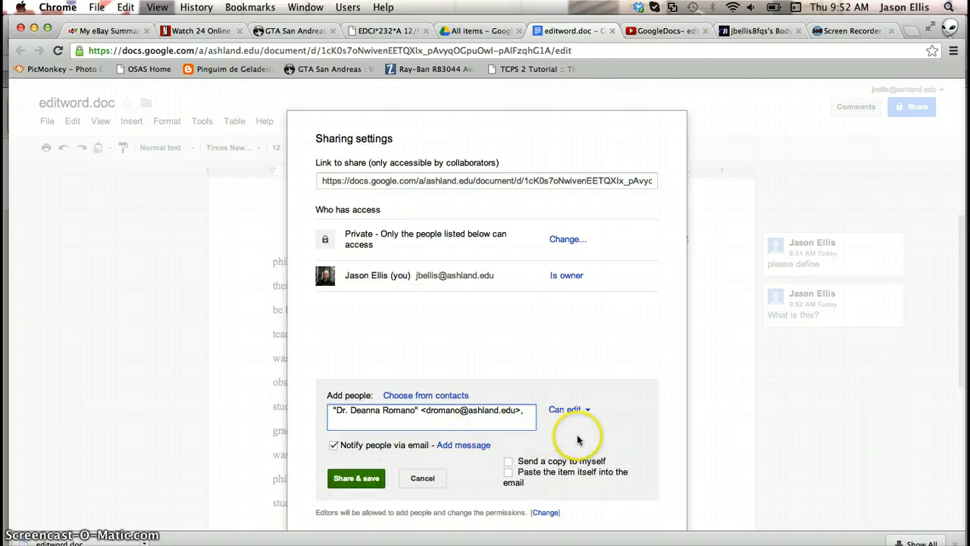
left_click(421, 479)
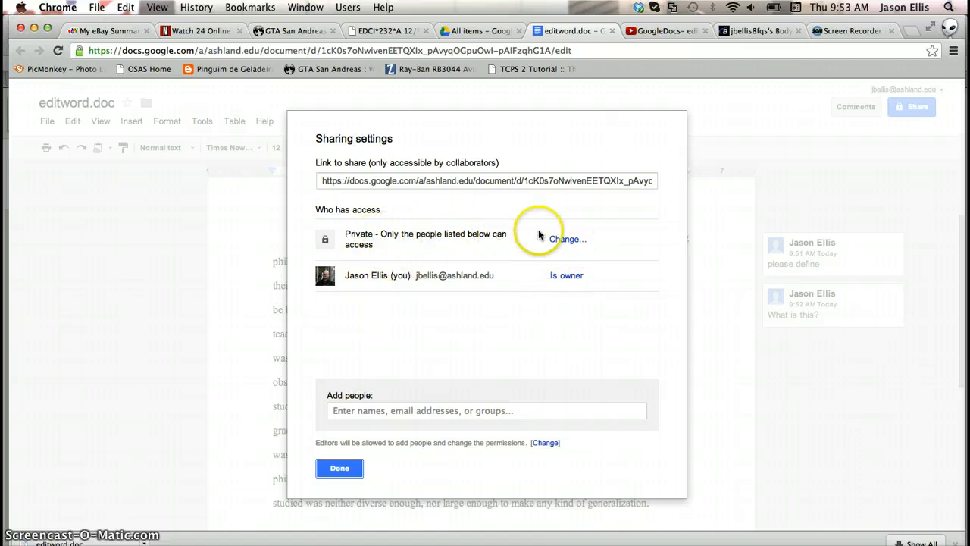
- Change the document's visibility to Anyone with the link and close the sharing settings
left_click(570, 239)
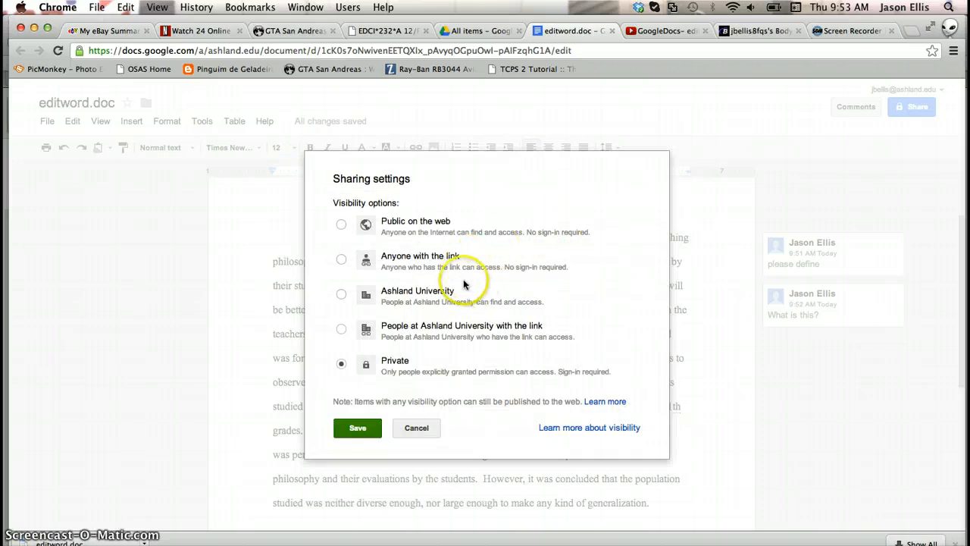
left_click(342, 259)
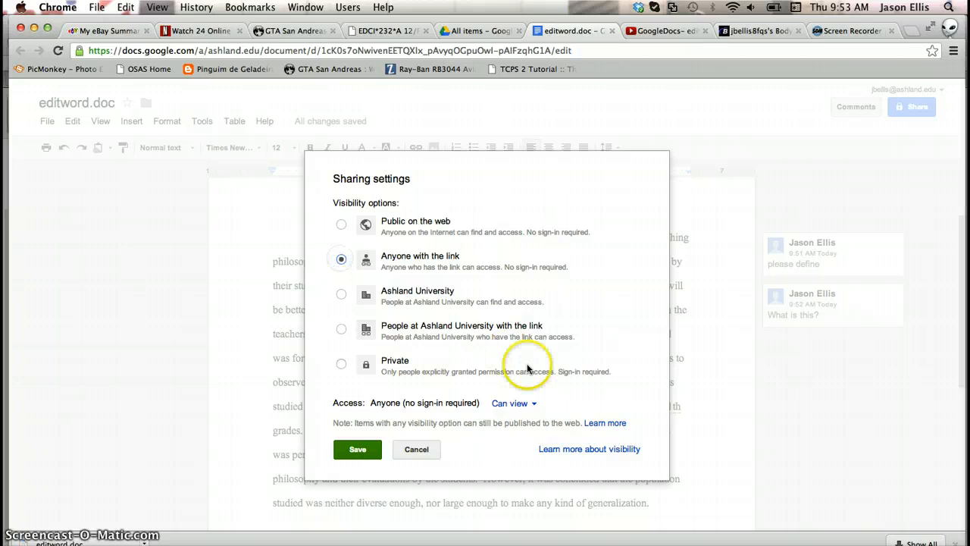
left_click(357, 450)
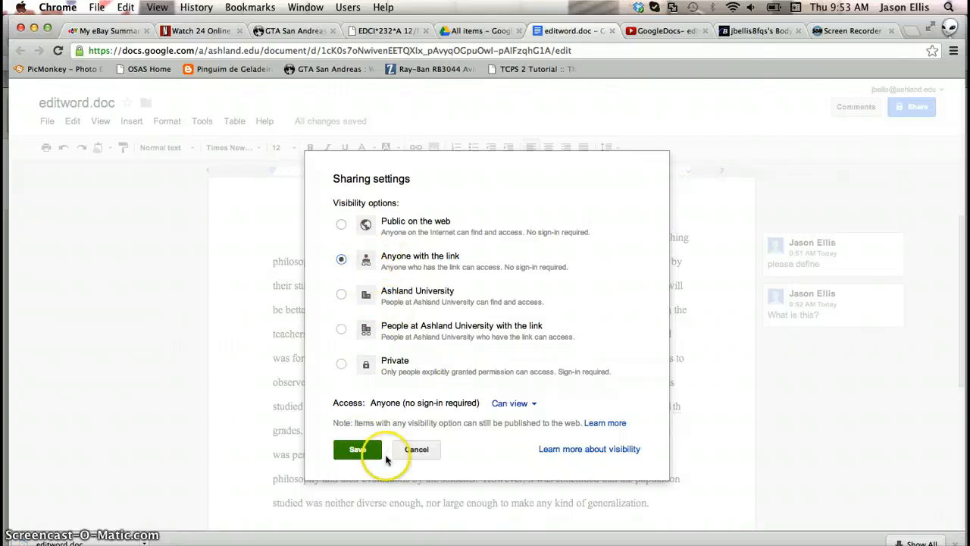
left_click(358, 450)
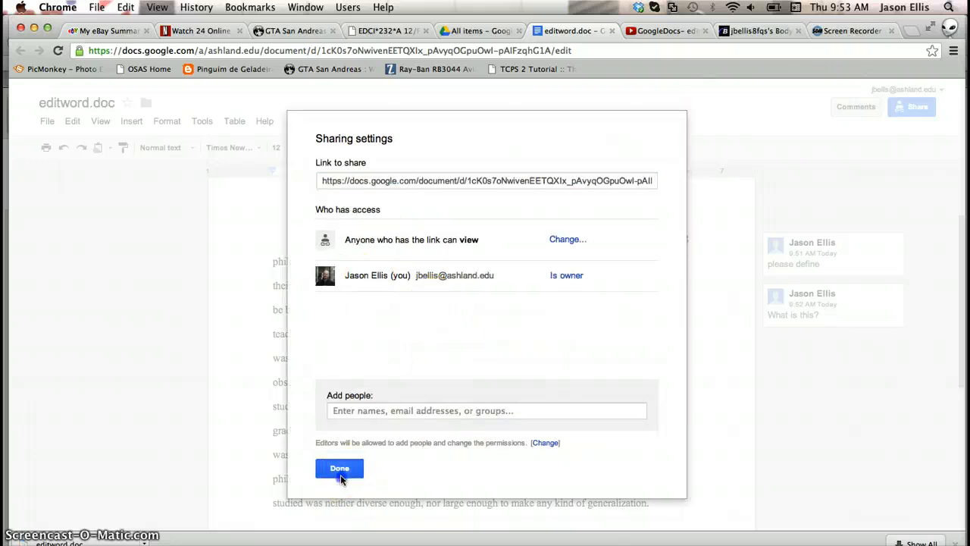
left_click(336, 463)
type(",")
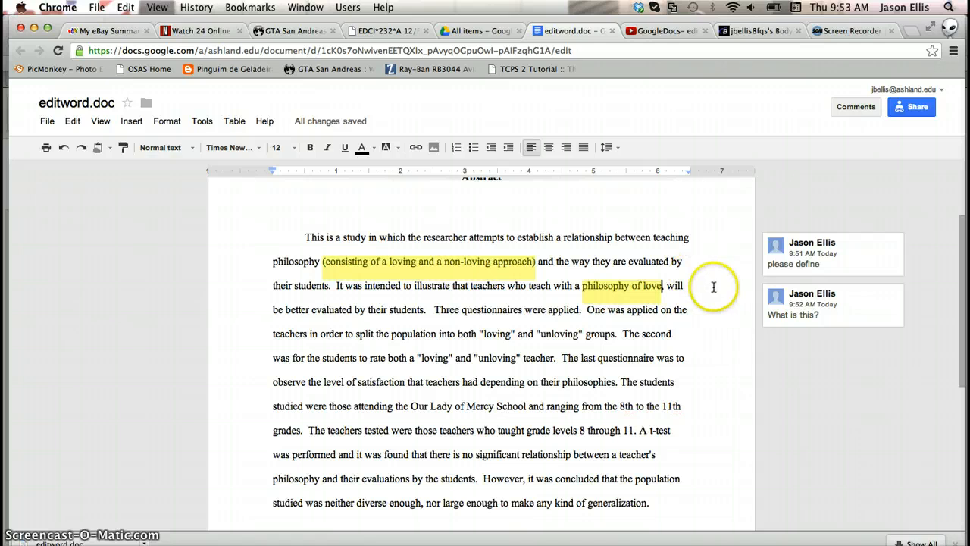
- Reply "It is the core idea for the paper." to the "What is this?" comment
left_click(832, 311)
left_click(800, 354)
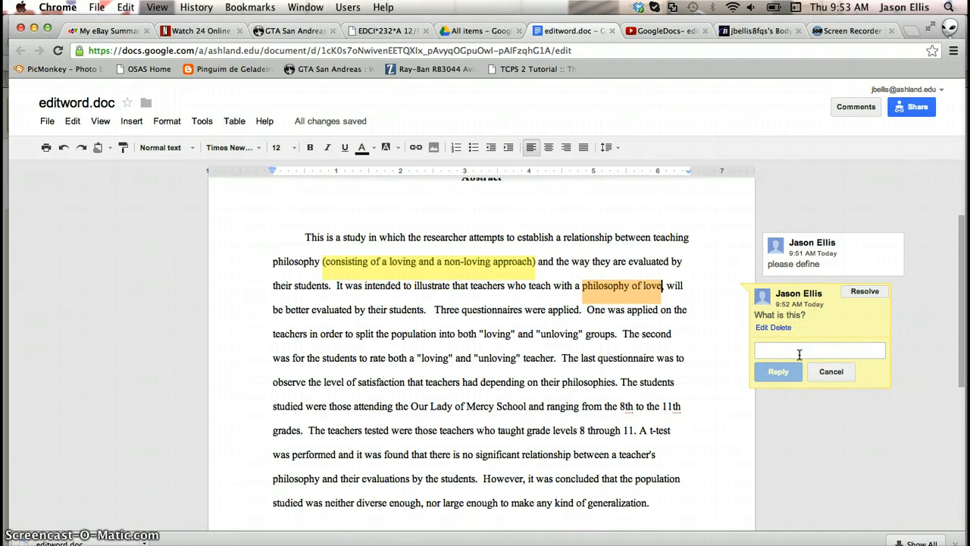
type("I")
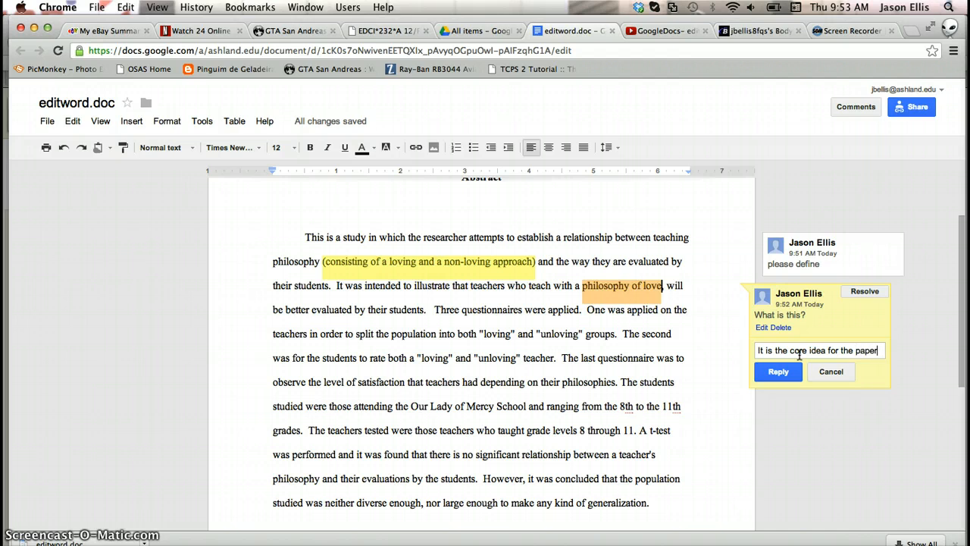
left_click(787, 371)
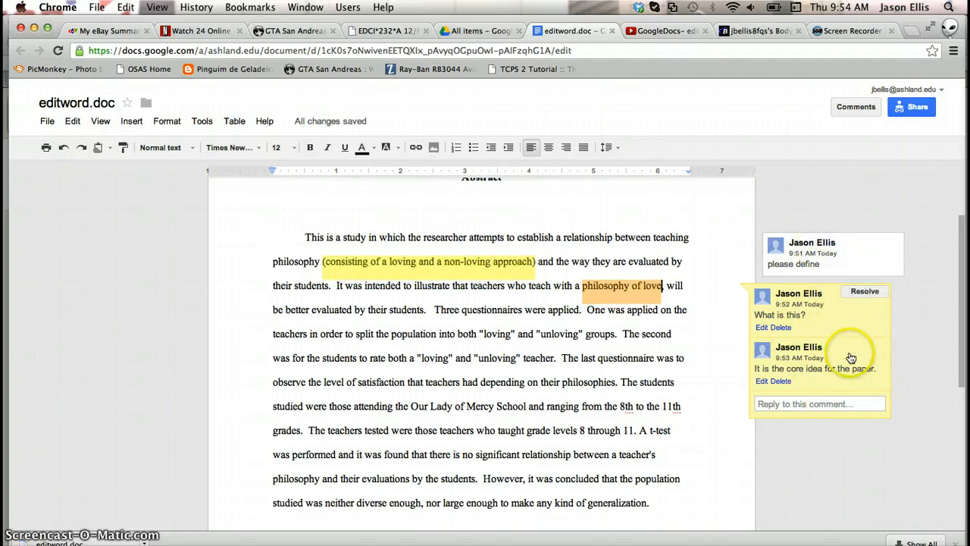
left_click(863, 453)
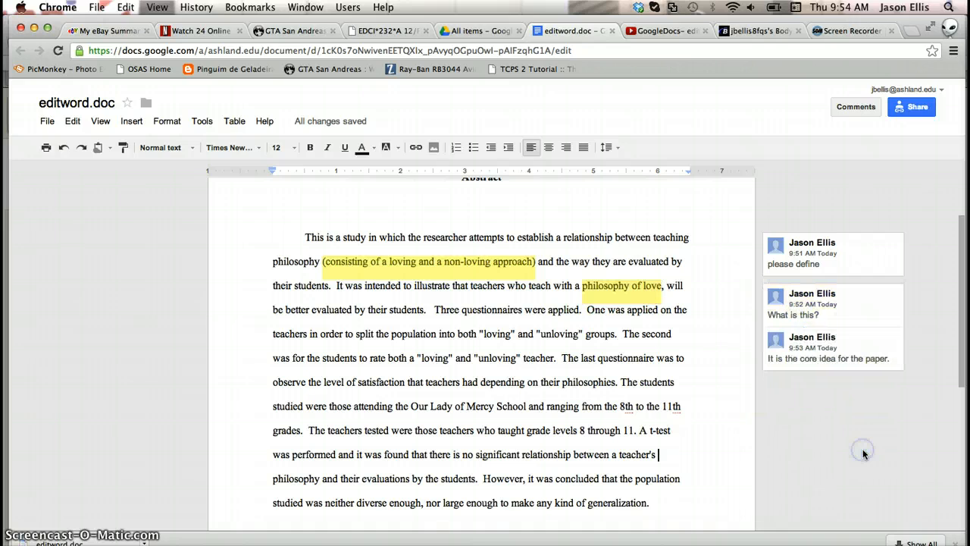
- Make the quoted word "loving" in the sentence about students rating teachers bold and set its font to Droid Serif
scroll(516, 350, "down", 2)
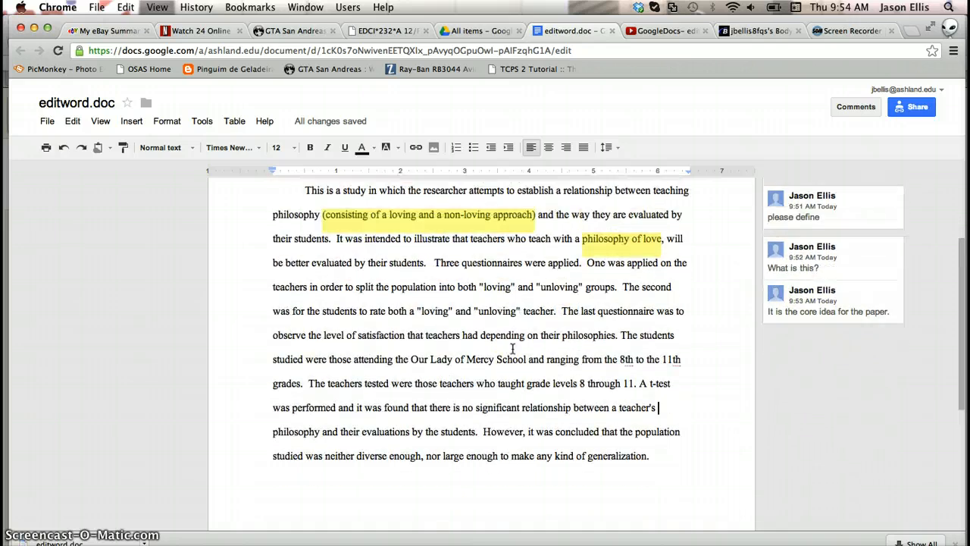
scroll(513, 348, "up", 1)
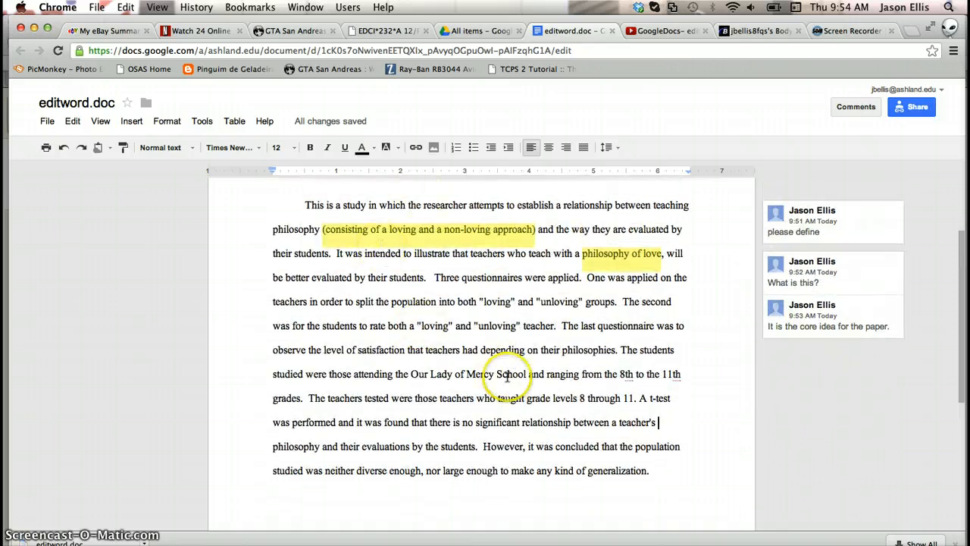
left_click(435, 325)
double_click(434, 325)
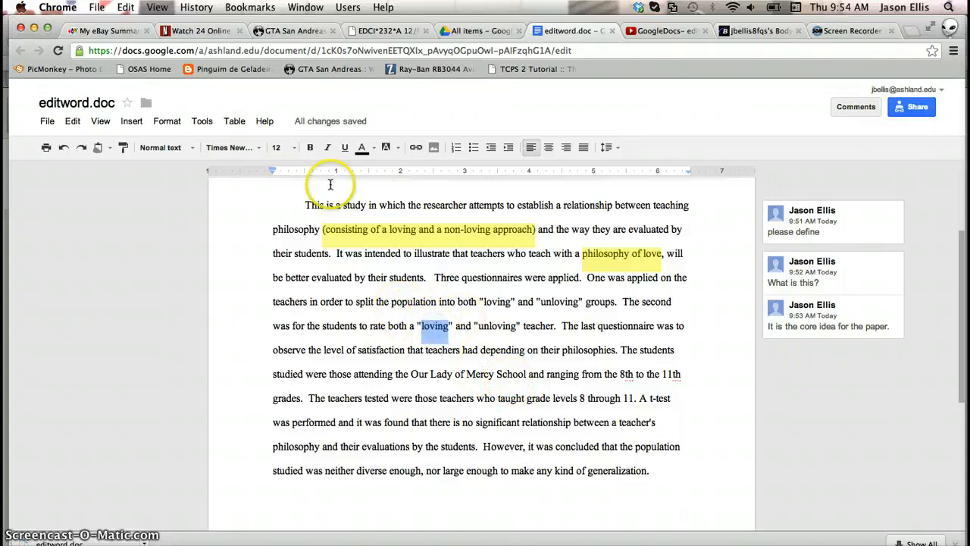
left_click(310, 147)
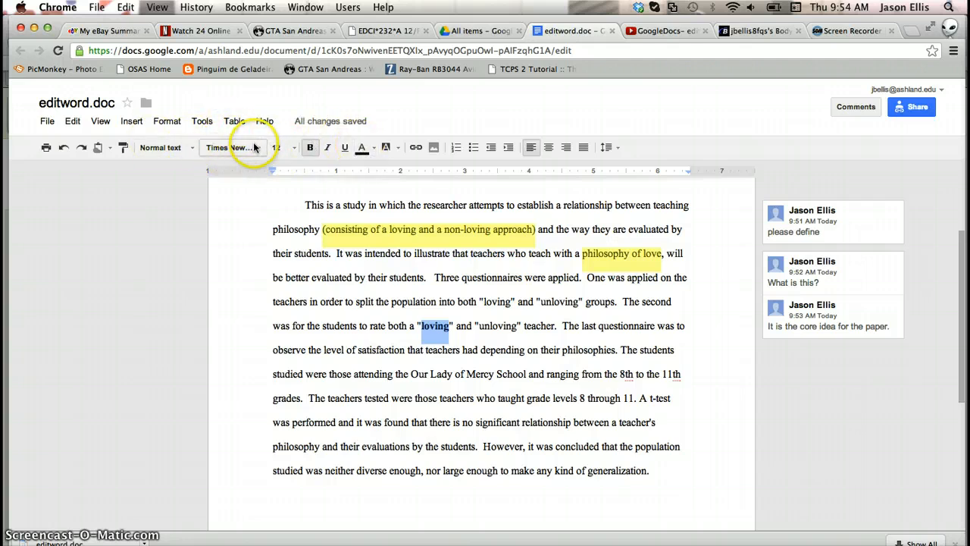
left_click(257, 149)
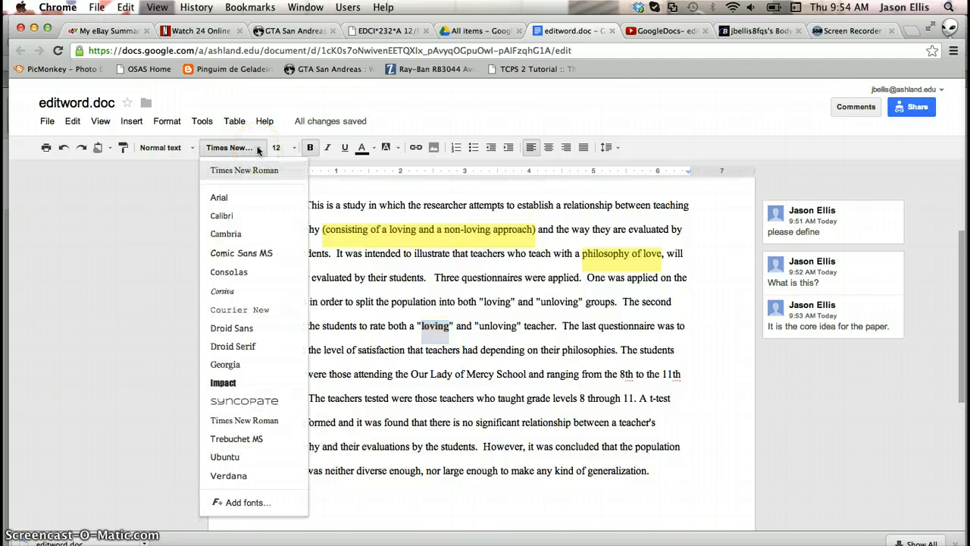
left_click(245, 348)
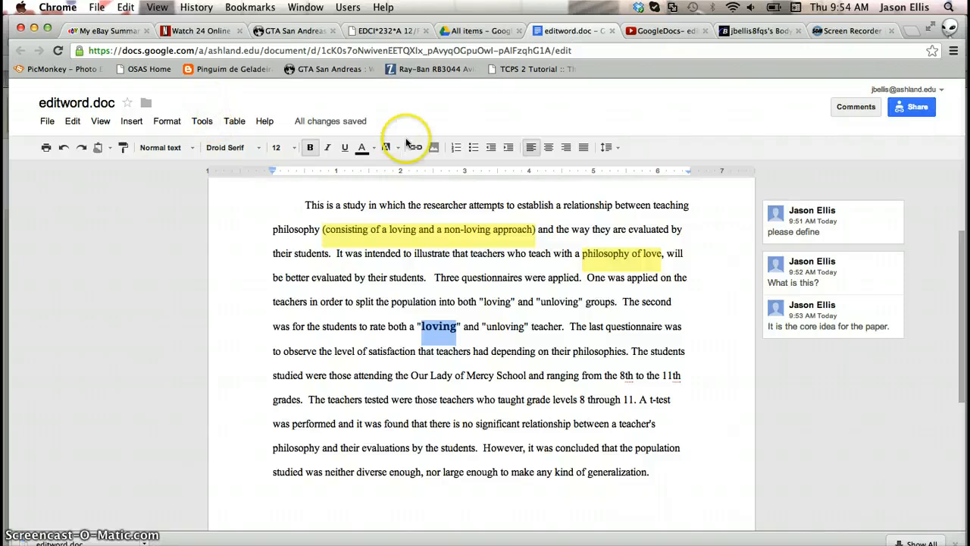
- Change that word's text colour to blue
left_click(374, 149)
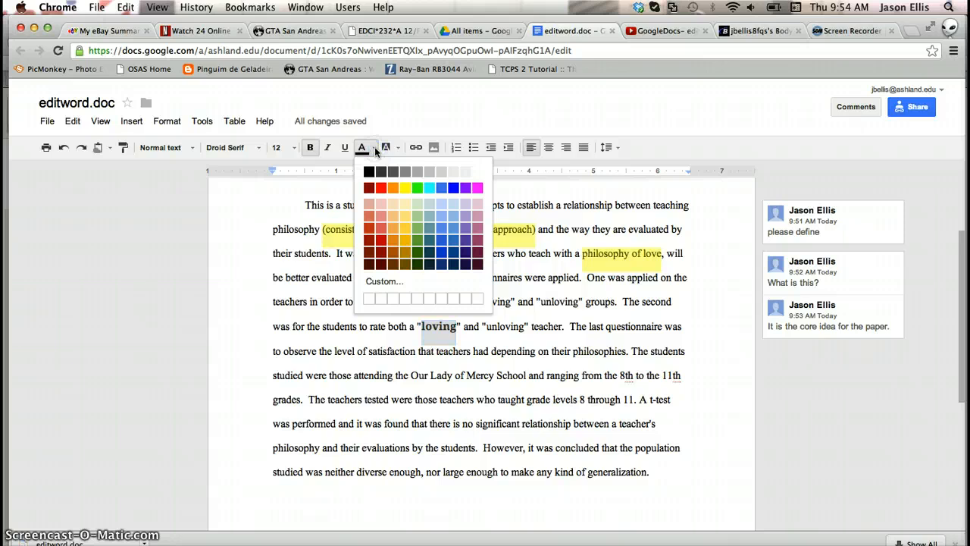
left_click(449, 246)
left_click(501, 317)
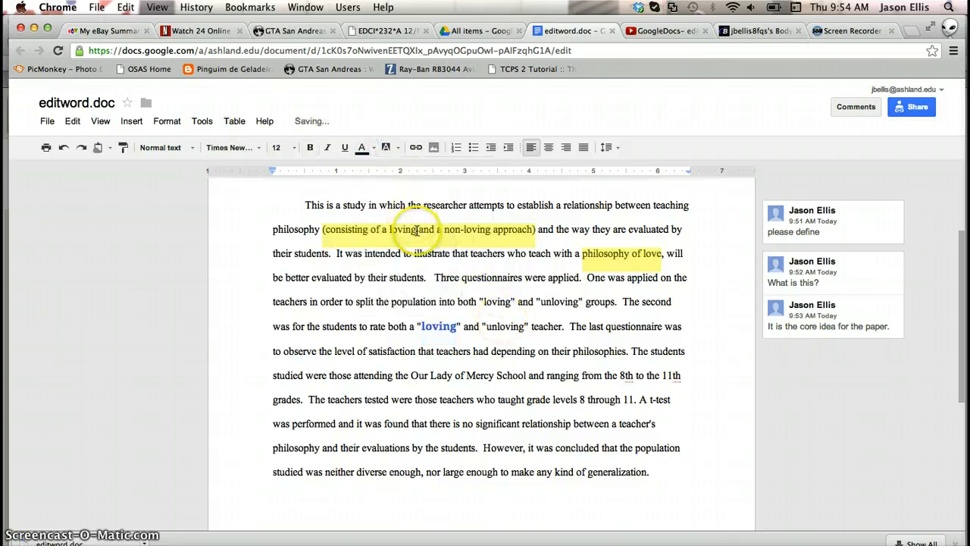
- Highlight the quoted word "loving" in the sentence about "loving" and "unloving" groups in yellow
left_click(494, 302)
double_click(494, 303)
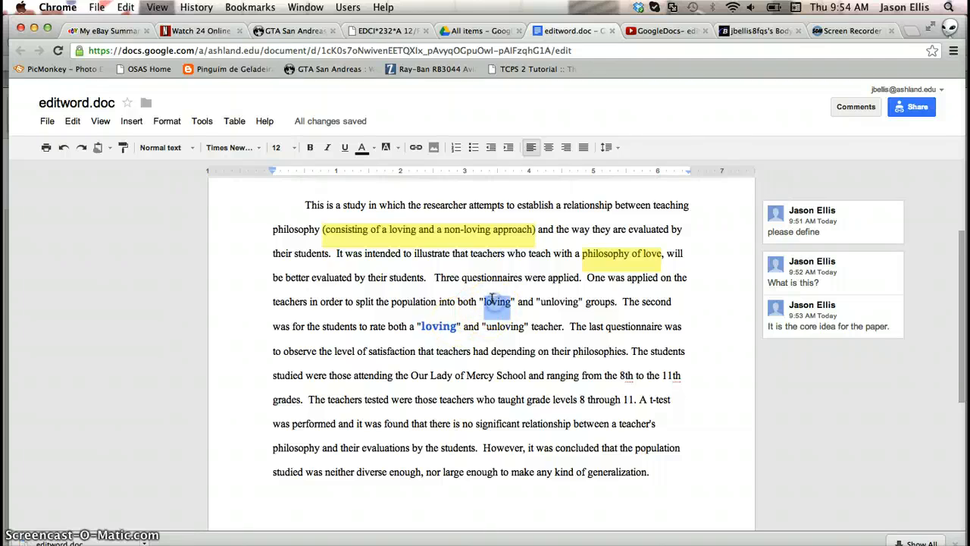
left_click(386, 147)
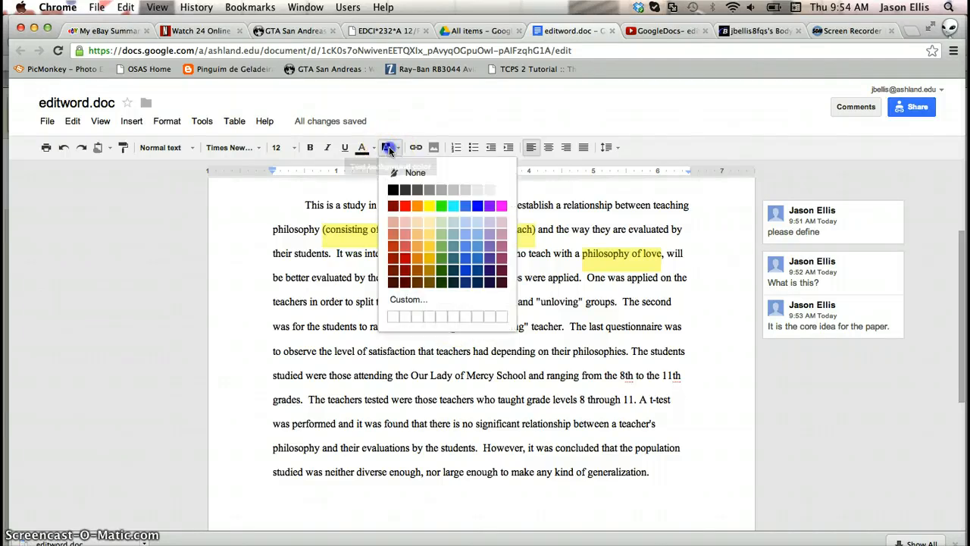
left_click(432, 206)
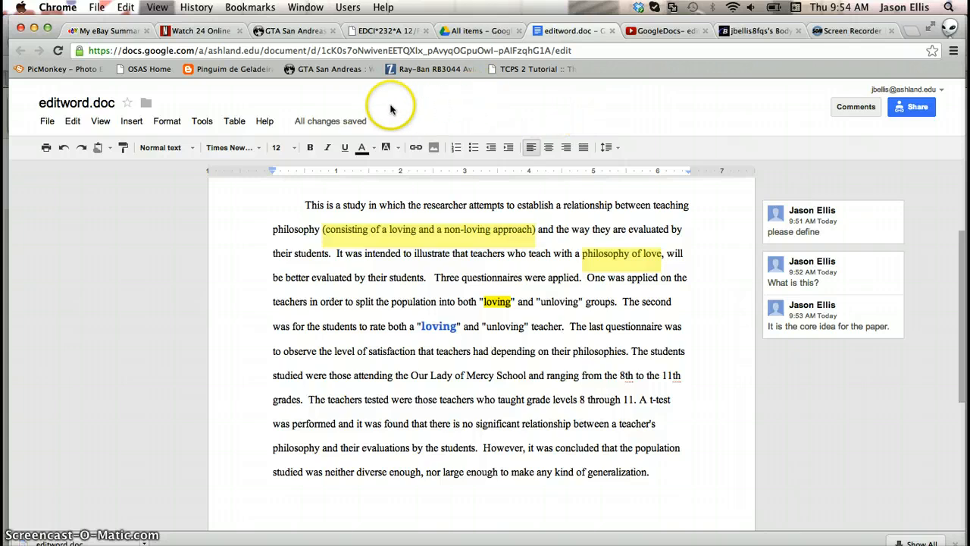
- Open the document's revision history, expand it to more detailed revisions, and close it again
mouse_move(339, 125)
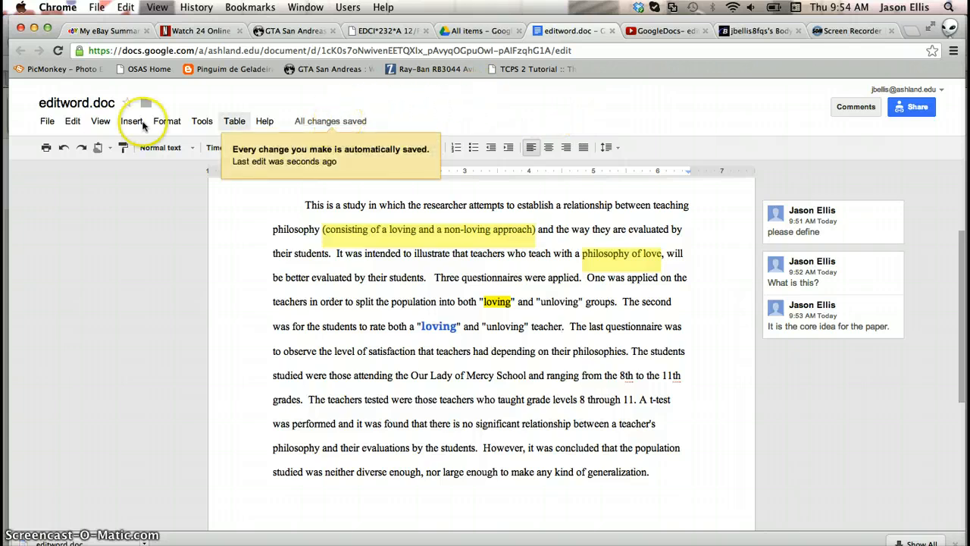
left_click(334, 121)
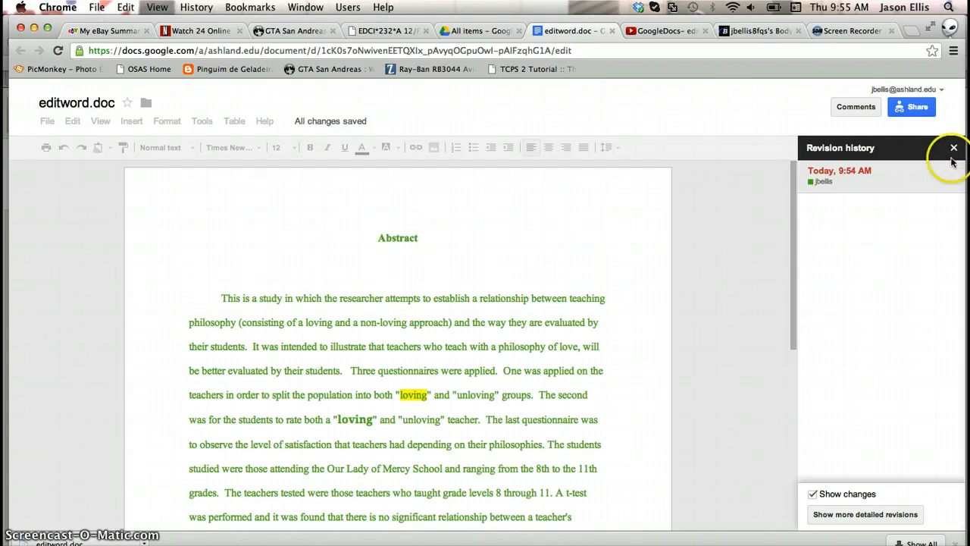
left_click(876, 515)
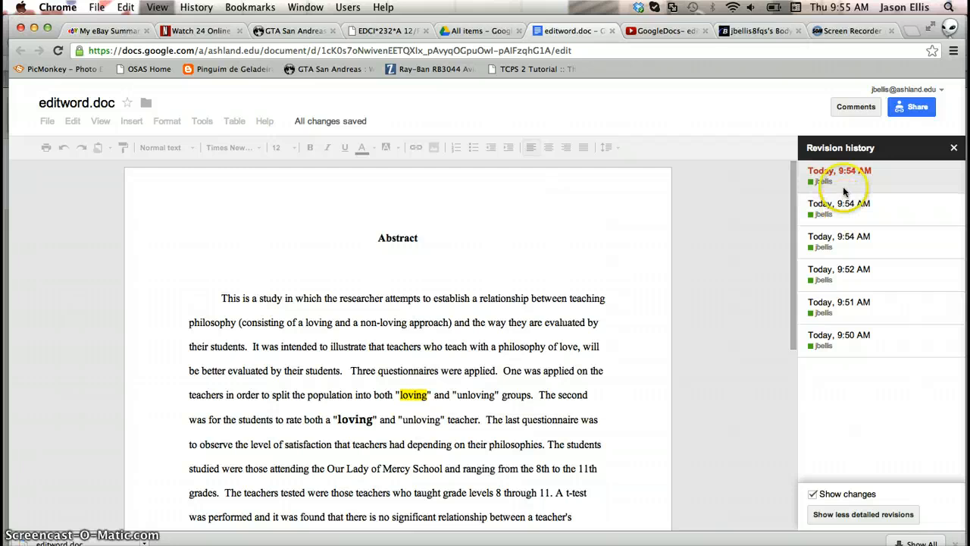
left_click(954, 148)
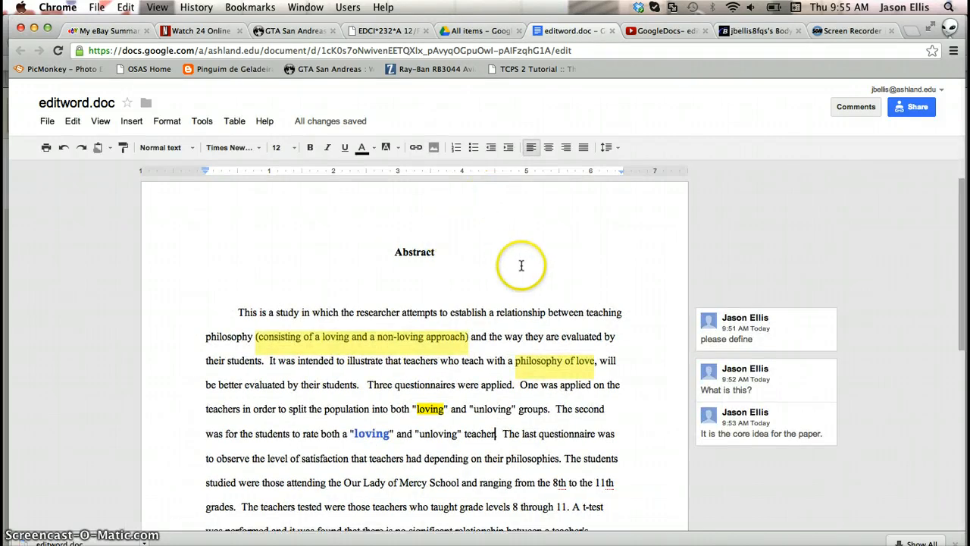
- Download the document as a Microsoft Word (.docx) file
scroll(519, 269, "down", 1)
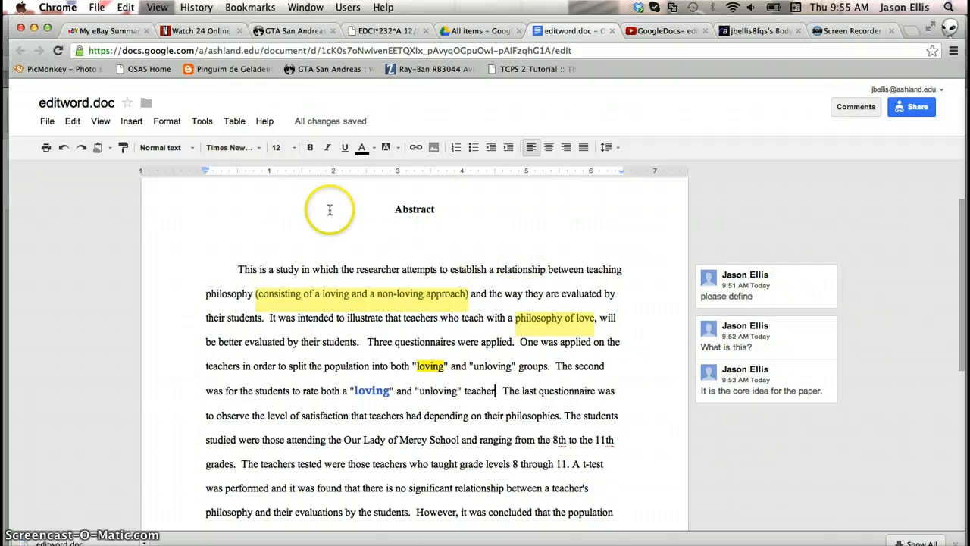
left_click(47, 122)
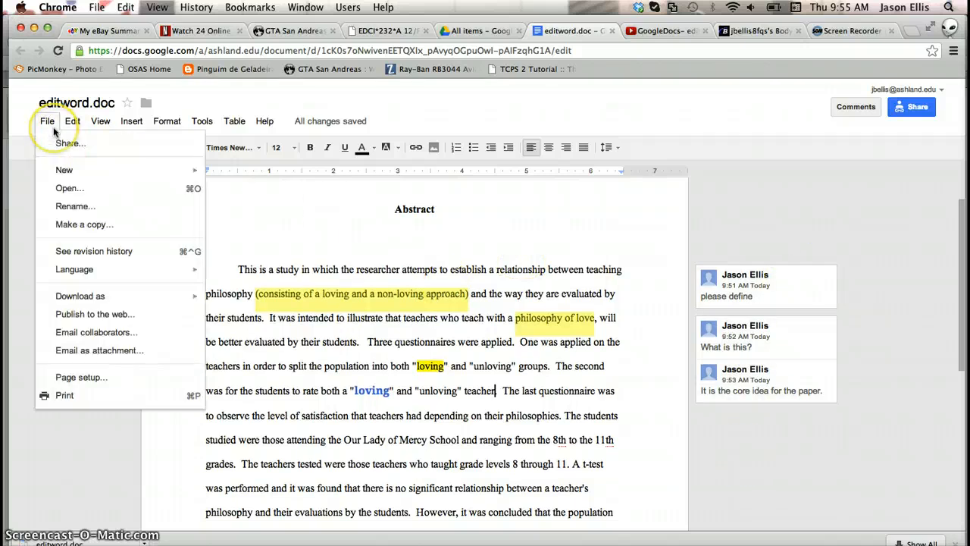
mouse_move(91, 300)
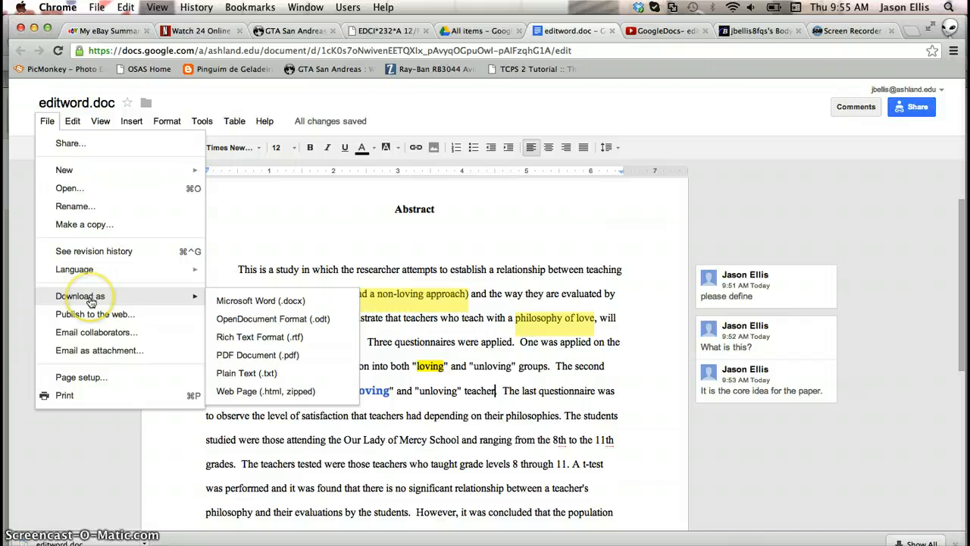
left_click(260, 301)
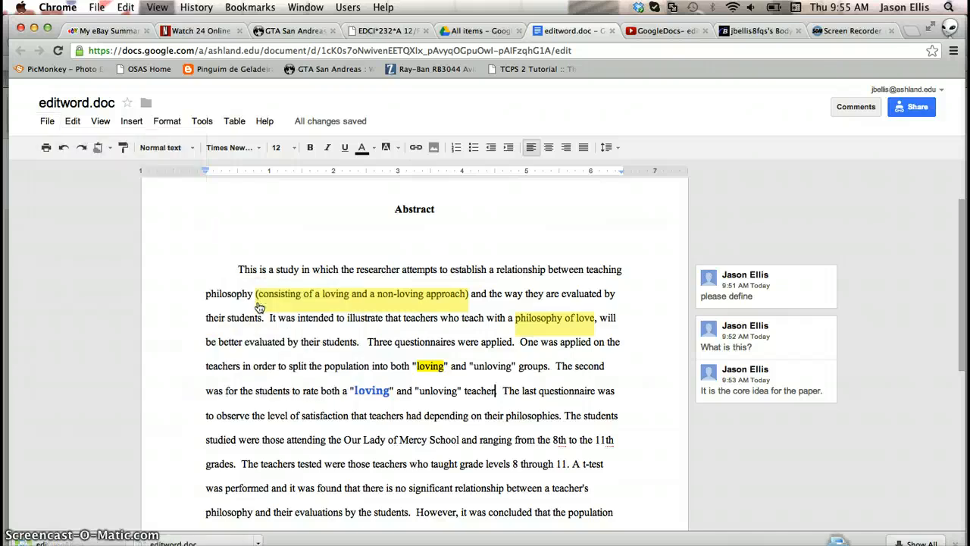
- Open the downloaded editword.doc.docx file from the Downloads stack
left_click(839, 545)
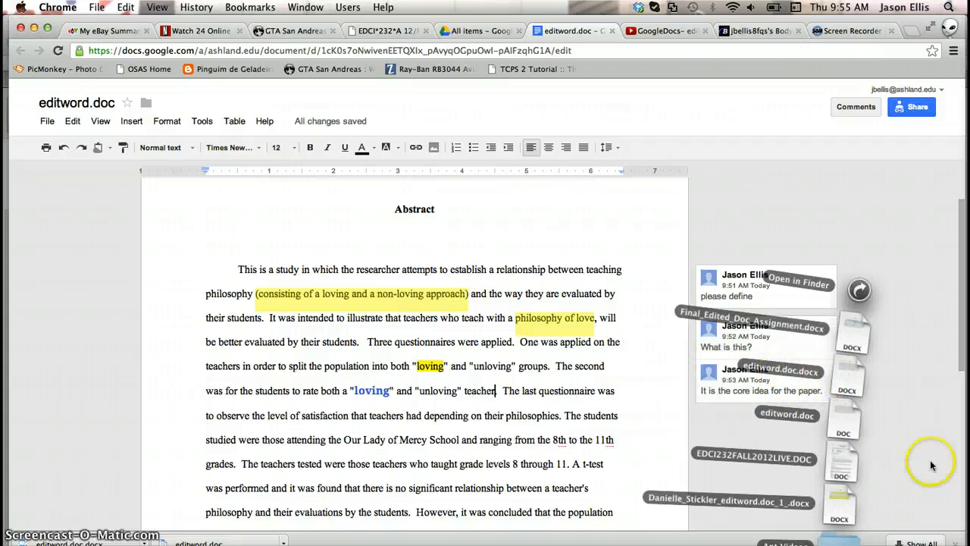
left_click(850, 384)
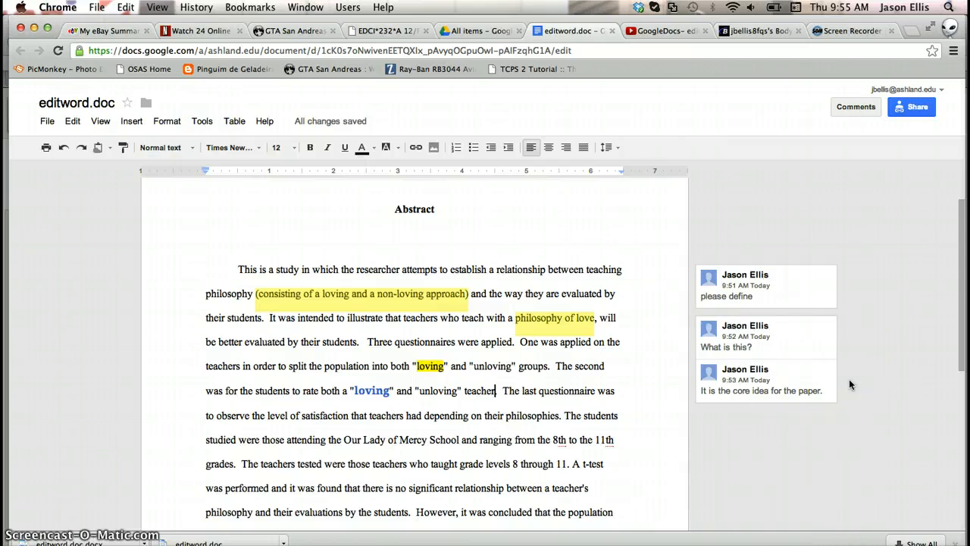